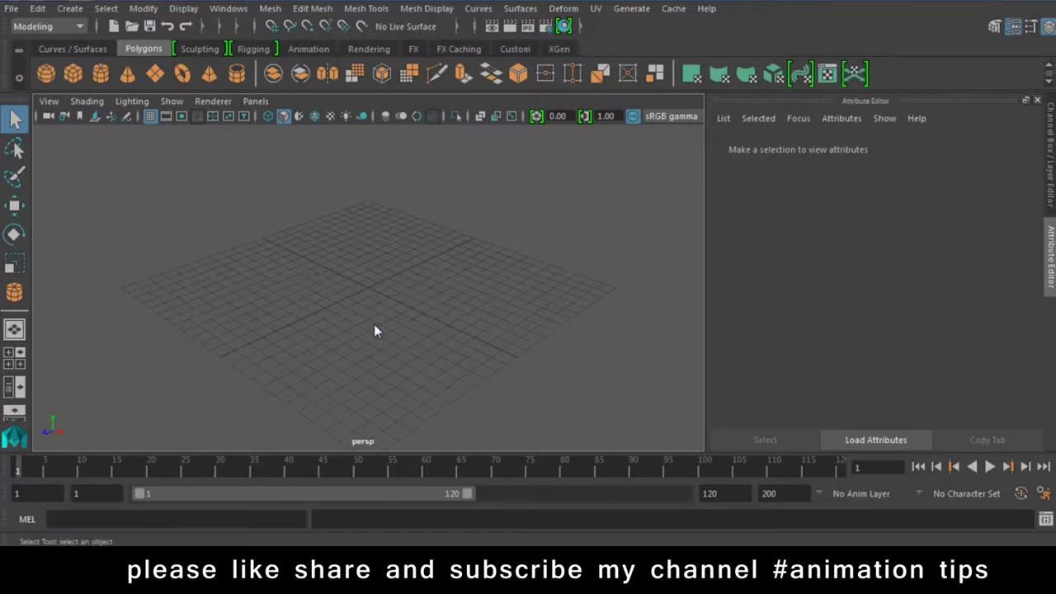
# Draw a polygon cylinder on the grid
pyautogui.click(237, 73)
pyautogui.moveTo(375, 284)
pyautogui.mouseDown()
pyautogui.moveTo(429, 284)
pyautogui.moveTo(413, 157)
pyautogui.mouseUp()
pyautogui.moveTo(424, 165); pyautogui.dragTo(481, 256, button='right')
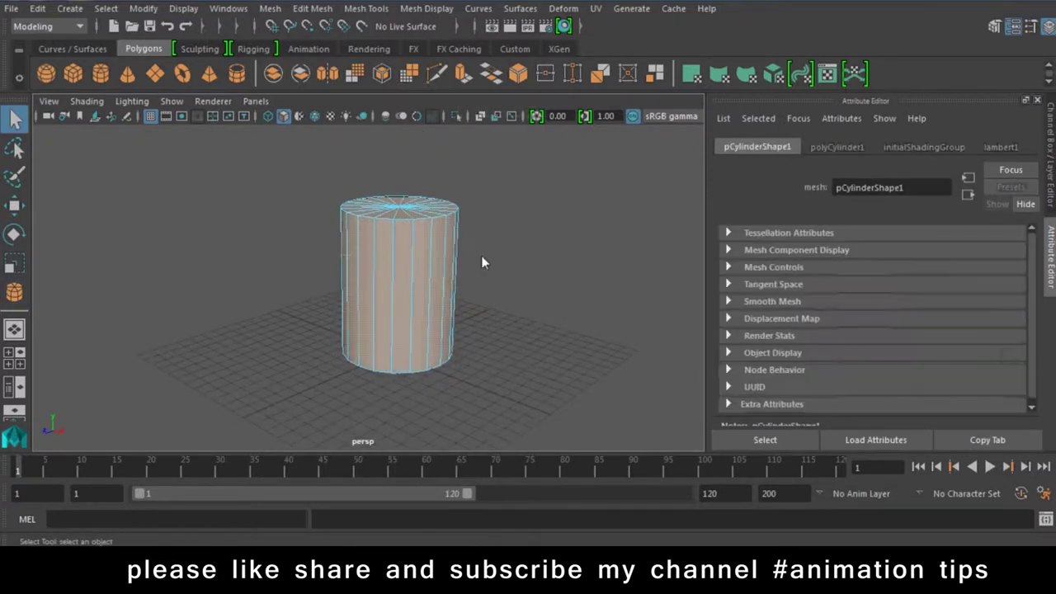
# Delete the cylinder's top cap and look inside to confirm it is hollow
pyautogui.press('Delete')
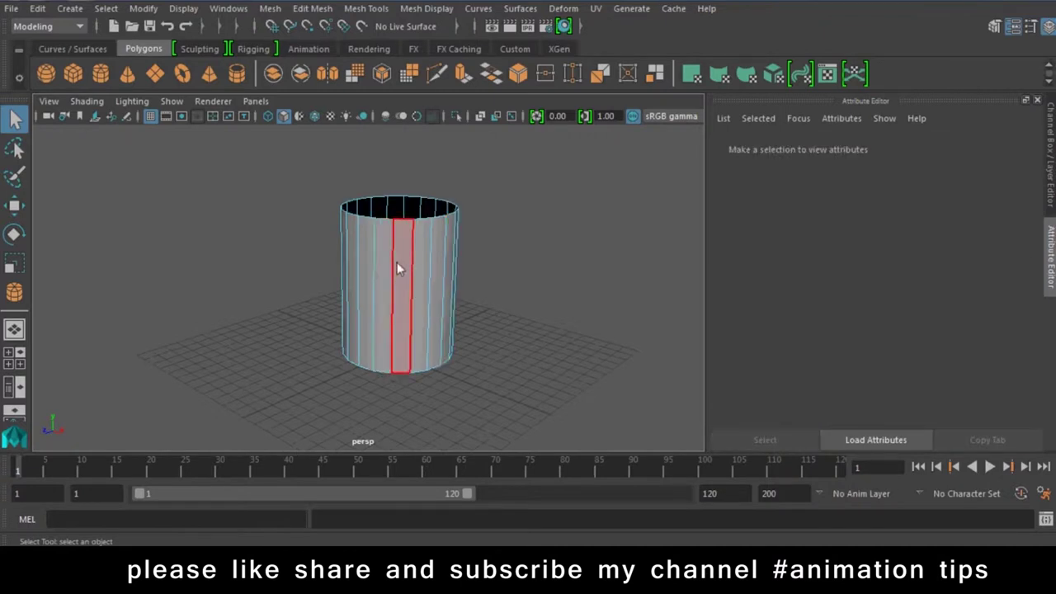
pyautogui.scroll(5, 396, 261)
pyautogui.click(466, 316)
pyautogui.moveTo(495, 361)
pyautogui.keyDown('alt'); pyautogui.mouseDown()
pyautogui.moveTo(309, 379)
pyautogui.moveTo(192, 273)
pyautogui.moveTo(359, 285)
pyautogui.moveTo(479, 261)
pyautogui.moveTo(404, 237)
pyautogui.moveTo(279, 266)
pyautogui.moveTo(231, 240)
pyautogui.mouseUp(); pyautogui.keyUp('alt')
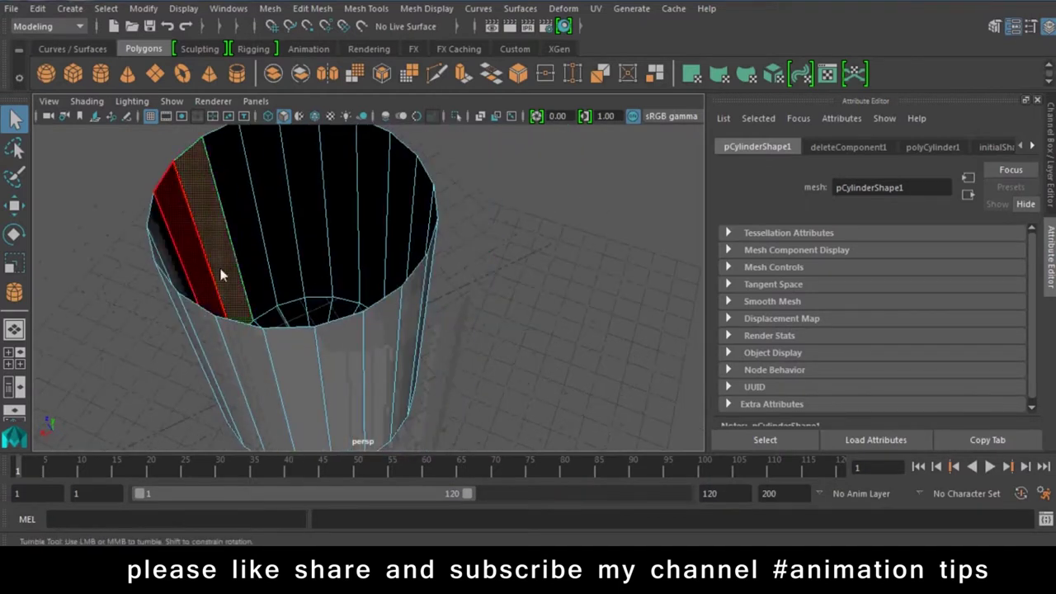
pyautogui.keyDown('alt'); pyautogui.moveTo(220, 275); pyautogui.dragTo(320, 255); pyautogui.keyUp('alt')
pyautogui.scroll(-5, 320, 255)
pyautogui.scroll(-2, 385, 252)
pyautogui.scroll(2, 384, 252)
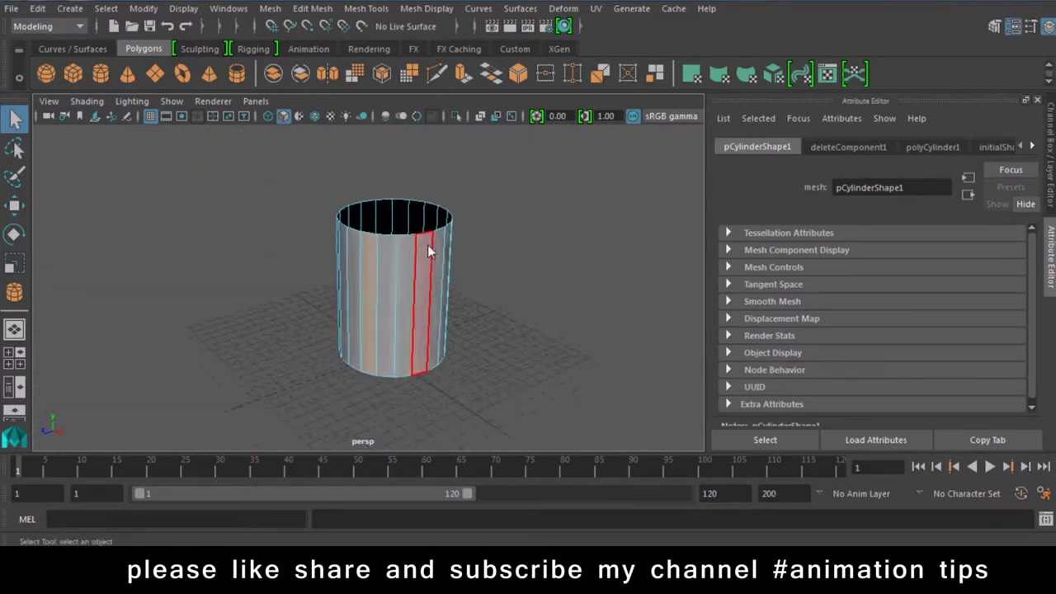
# Return to Object Mode and select the whole cylinder
pyautogui.moveTo(427, 244); pyautogui.dragTo(494, 144, button='right')
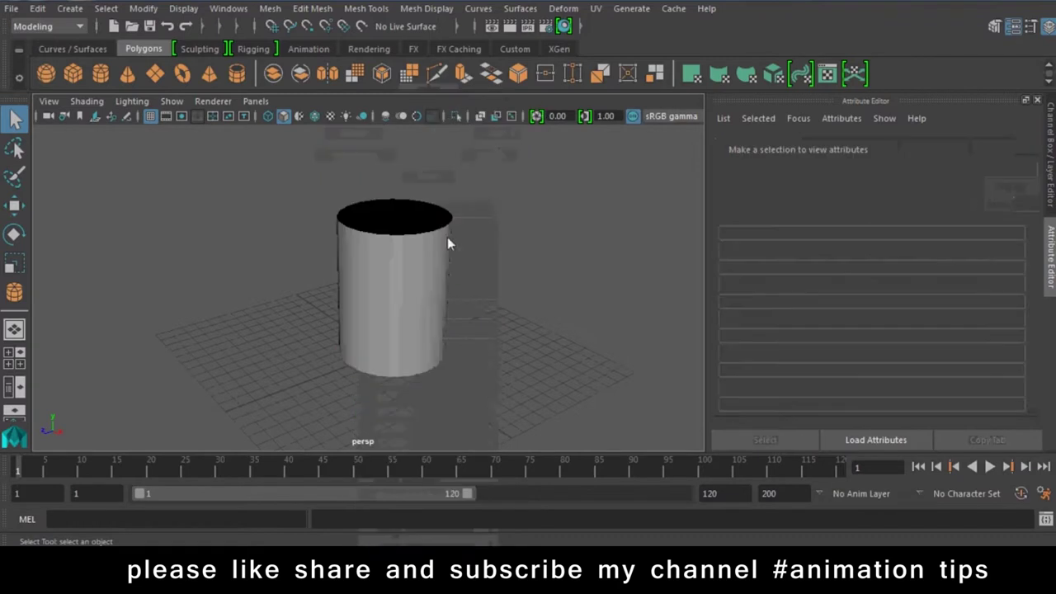
pyautogui.click(404, 258)
pyautogui.click(228, 8)
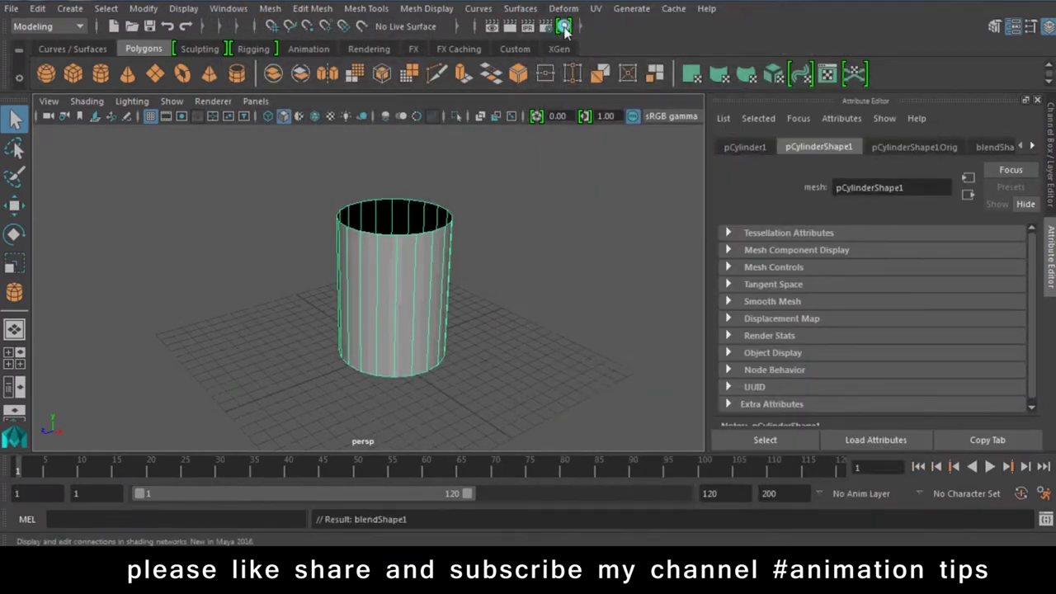
pyautogui.click(565, 27)
# Create three Lambert materials: lambert2, lambert3 and lambert4
pyautogui.moveTo(519, 50); pyautogui.dragTo(759, 50)
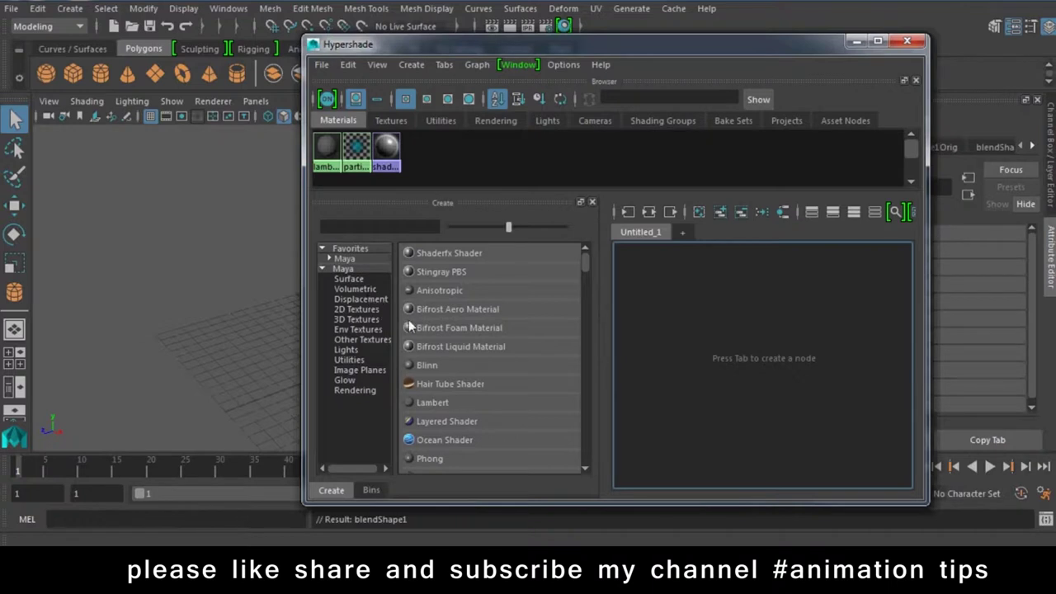
pyautogui.click(436, 402)
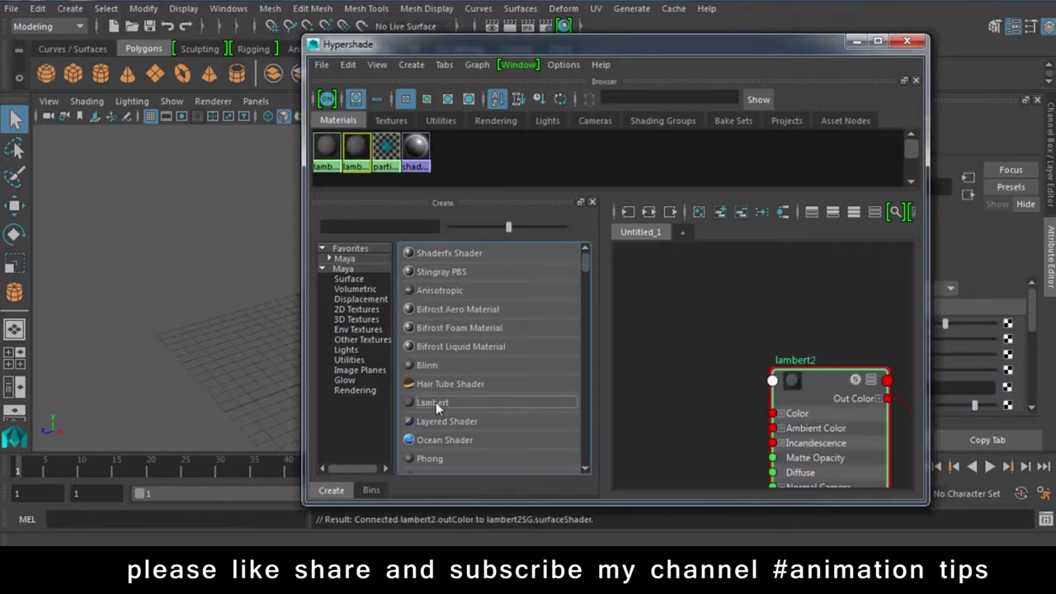
pyautogui.click(435, 402)
pyautogui.click(436, 402)
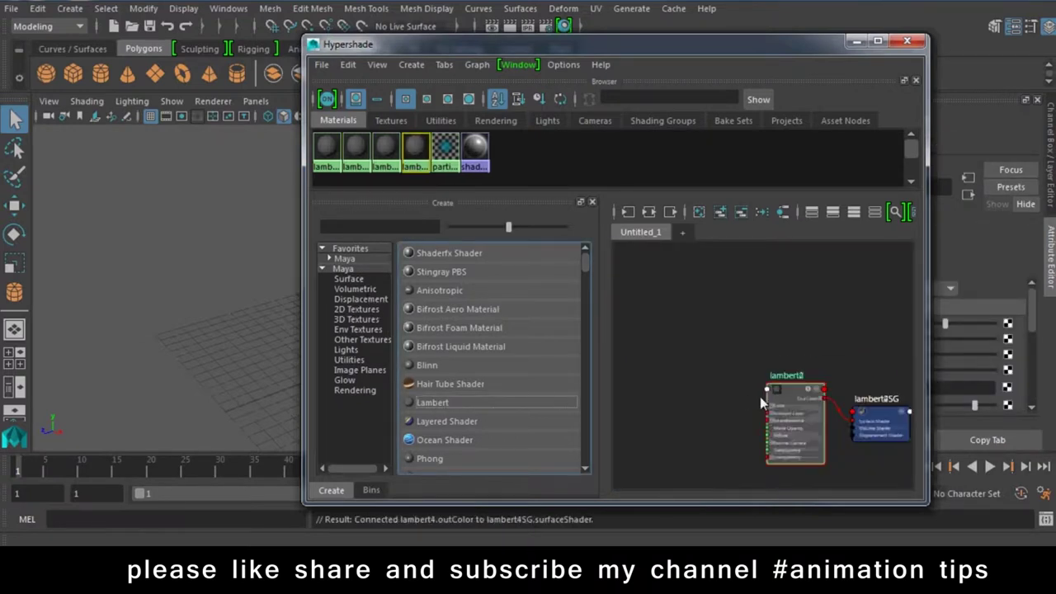
# Move lambert4, lambert2 and lambert4SG to new spots in the graph
pyautogui.moveTo(778, 367); pyautogui.dragTo(814, 284)
pyautogui.moveTo(775, 371)
pyautogui.mouseDown()
pyautogui.moveTo(667, 366)
pyautogui.moveTo(660, 398)
pyautogui.moveTo(678, 437)
pyautogui.mouseUp()
pyautogui.moveTo(854, 404); pyautogui.dragTo(897, 290)
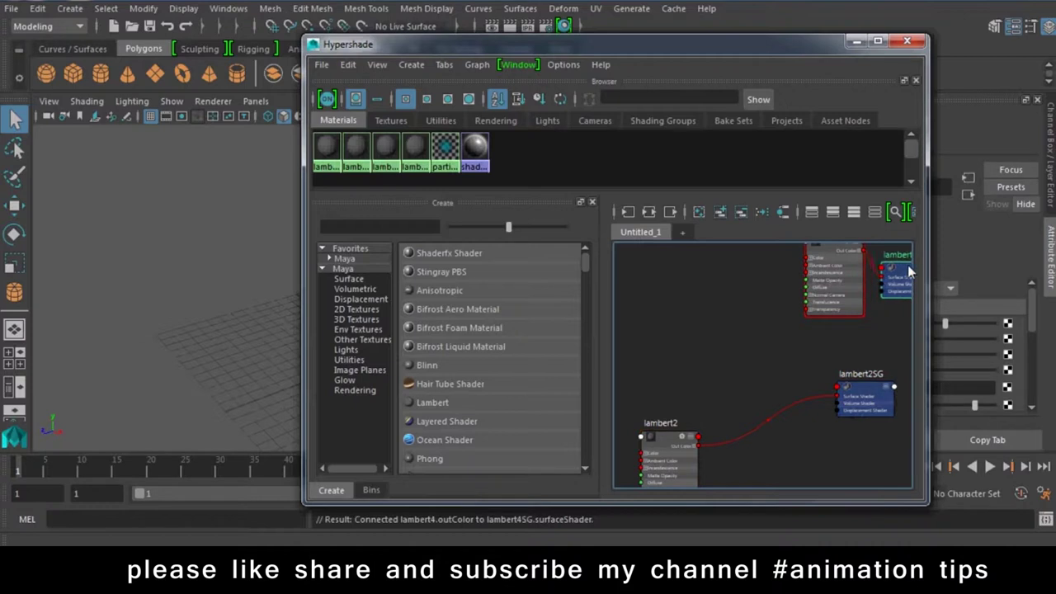
# Place lambert2, lambert3 and lambert4 each beside its SG node and frame the graph
pyautogui.moveTo(857, 404); pyautogui.dragTo(759, 469)
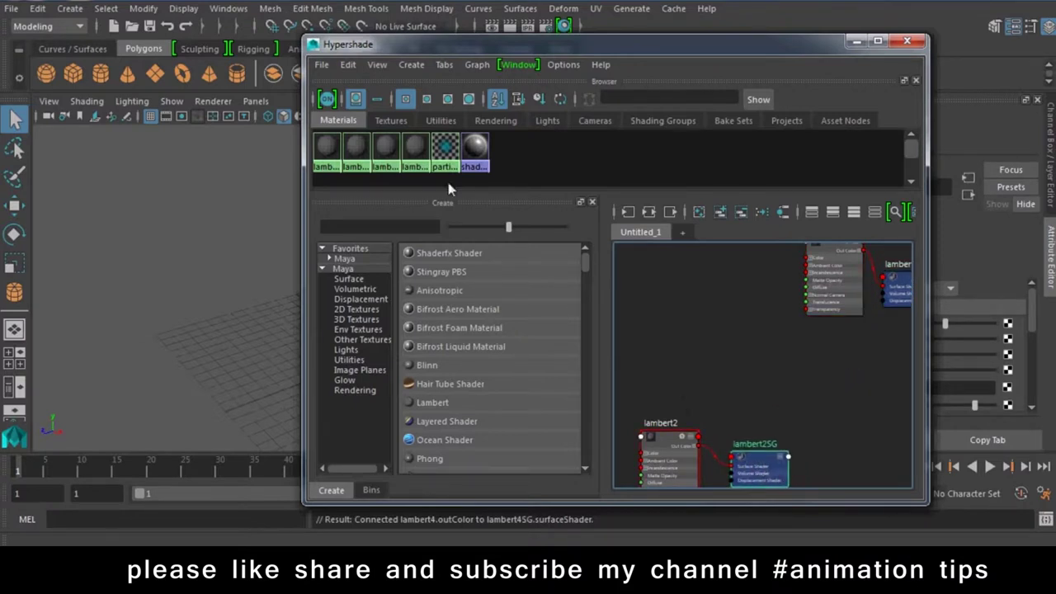
pyautogui.scroll(-1, 816, 383)
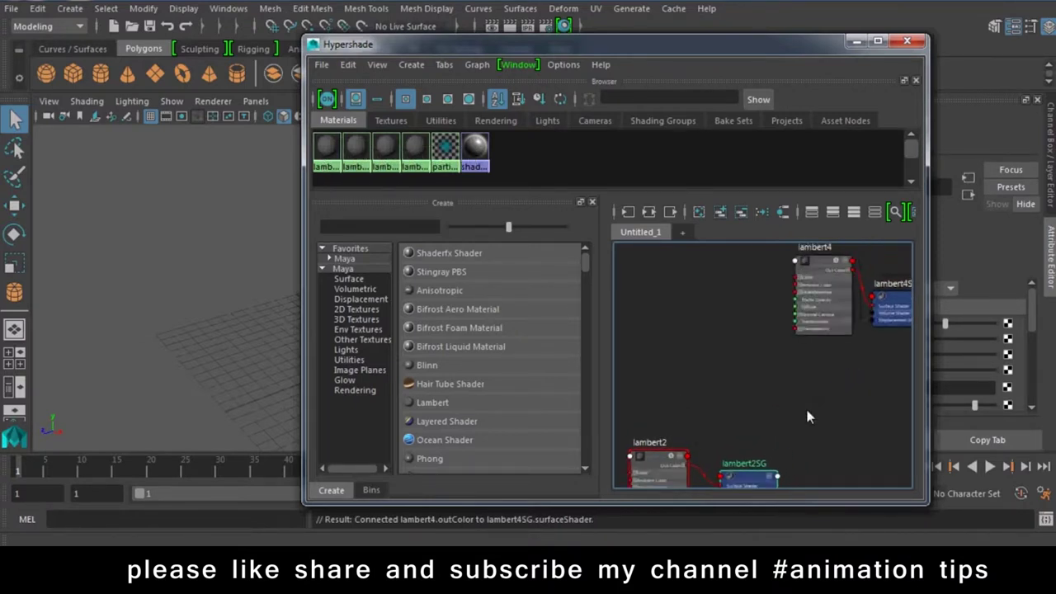
pyautogui.scroll(-2, 805, 406)
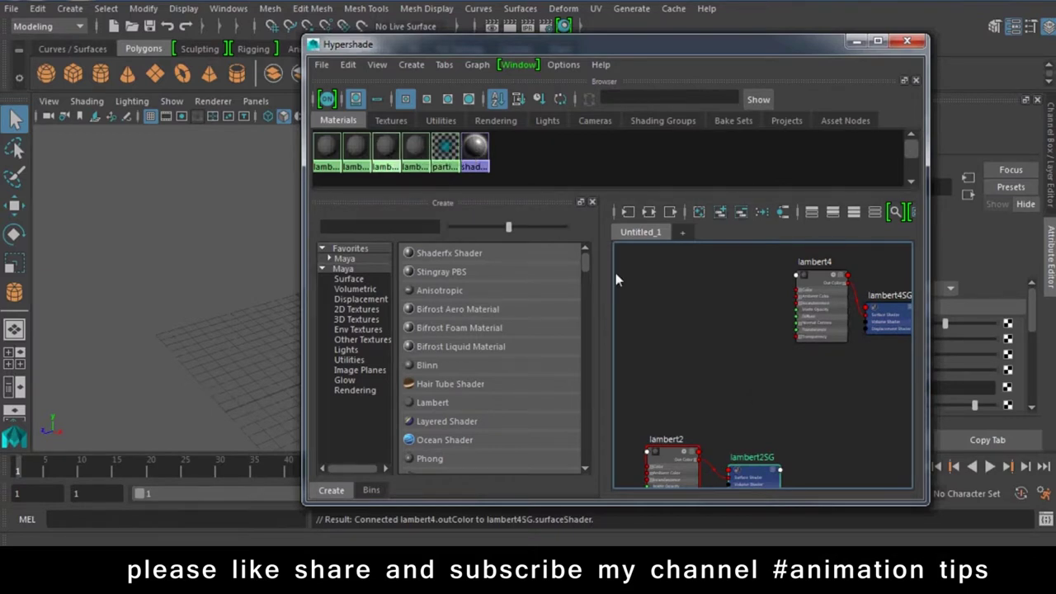
pyautogui.scroll(-2, 658, 308)
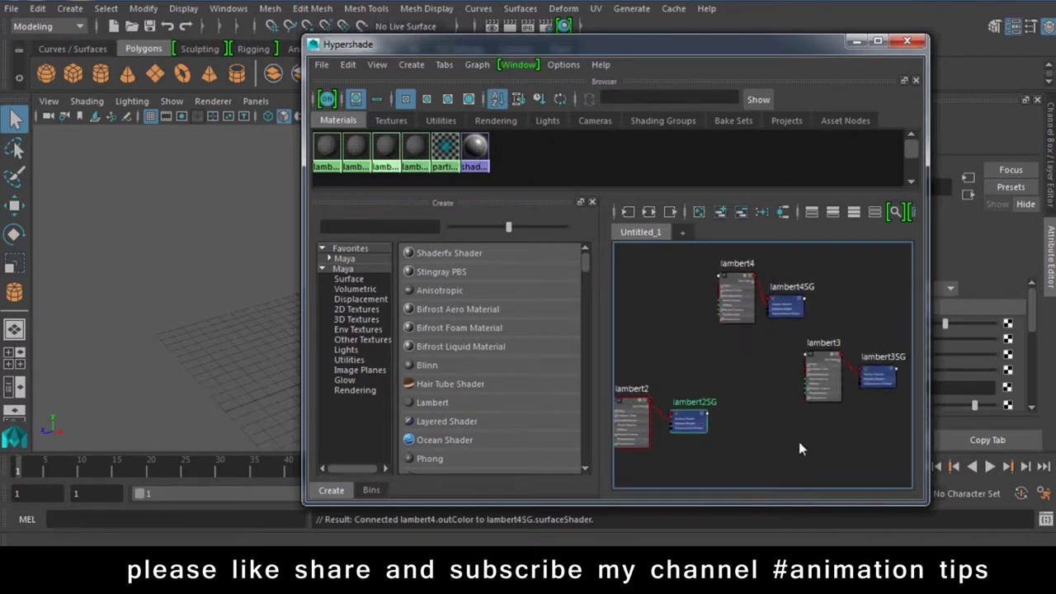
pyautogui.scroll(-2, 799, 441)
pyautogui.press('a')
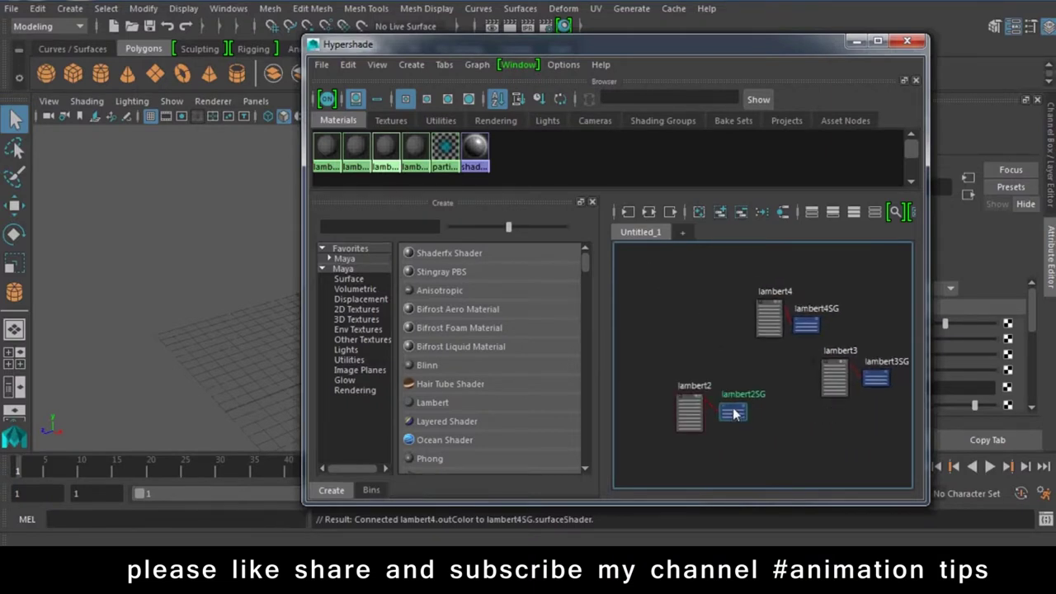
pyautogui.moveTo(734, 413); pyautogui.dragTo(753, 414)
pyautogui.moveTo(841, 373)
pyautogui.mouseDown()
pyautogui.moveTo(828, 388)
pyautogui.moveTo(878, 388)
pyautogui.moveTo(840, 382)
pyautogui.mouseUp()
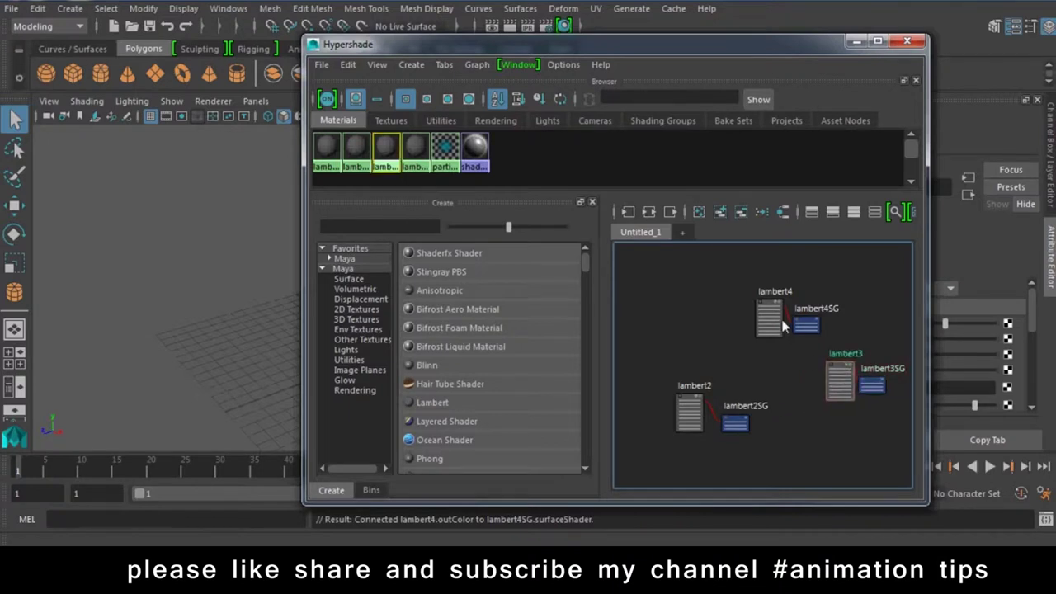
pyautogui.moveTo(768, 313); pyautogui.dragTo(681, 304)
pyautogui.moveTo(793, 320); pyautogui.dragTo(724, 305)
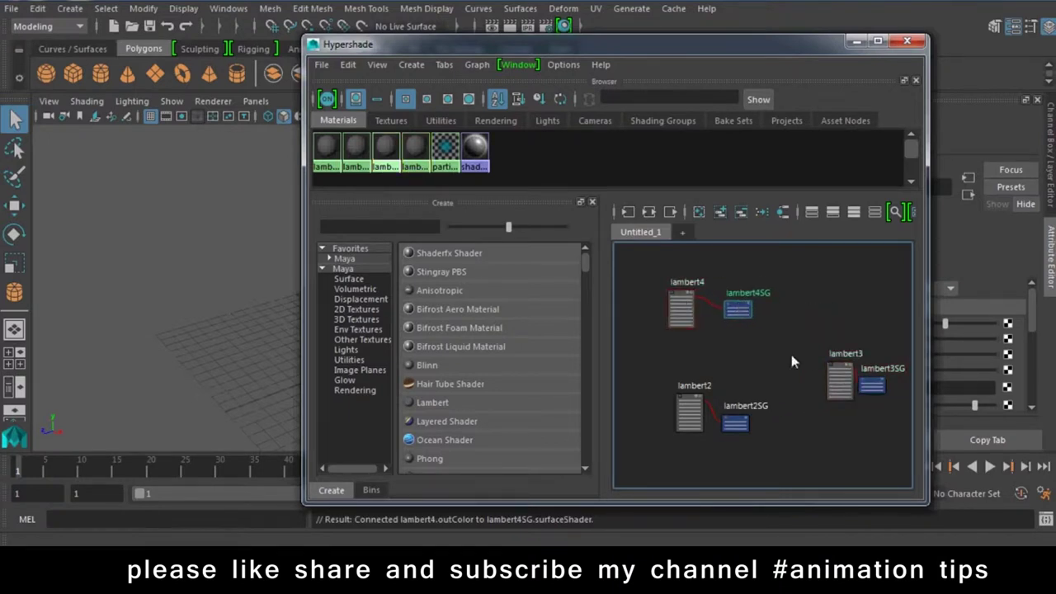
pyautogui.keyDown('alt'); pyautogui.moveTo(796, 421); pyautogui.dragTo(722, 413, button='middle'); pyautogui.keyUp('alt')
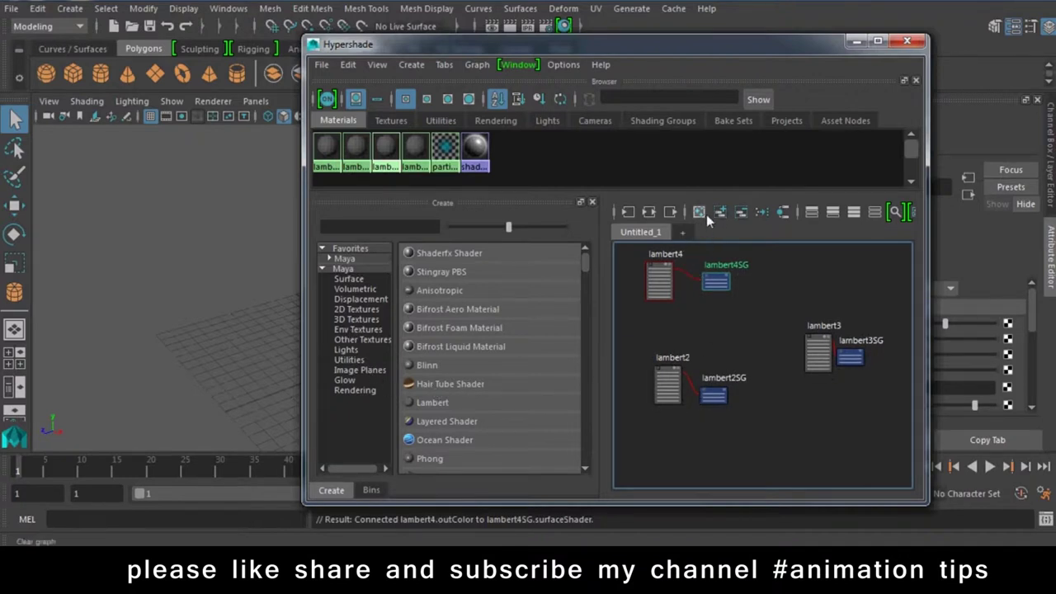
# Show only lambert4 connected to lambert4SG in the graph
pyautogui.click(627, 213)
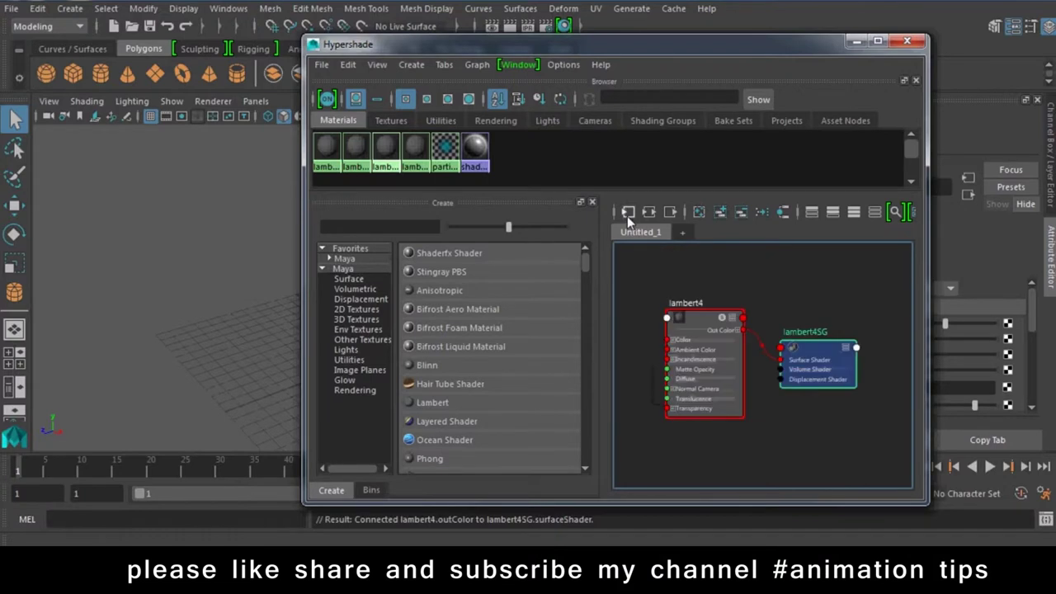
pyautogui.click(648, 212)
pyautogui.click(670, 213)
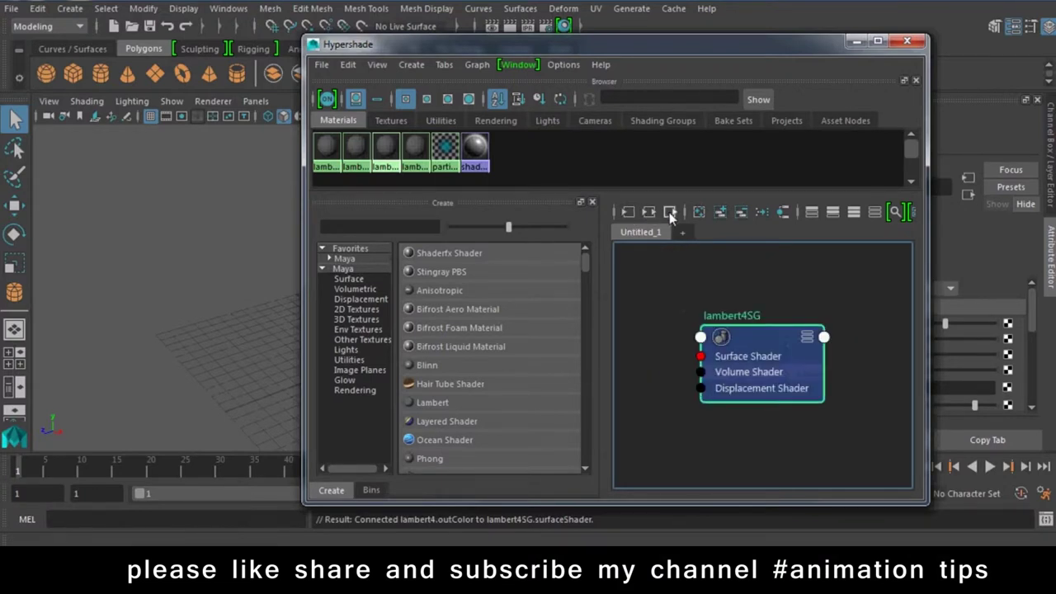
pyautogui.click(648, 213)
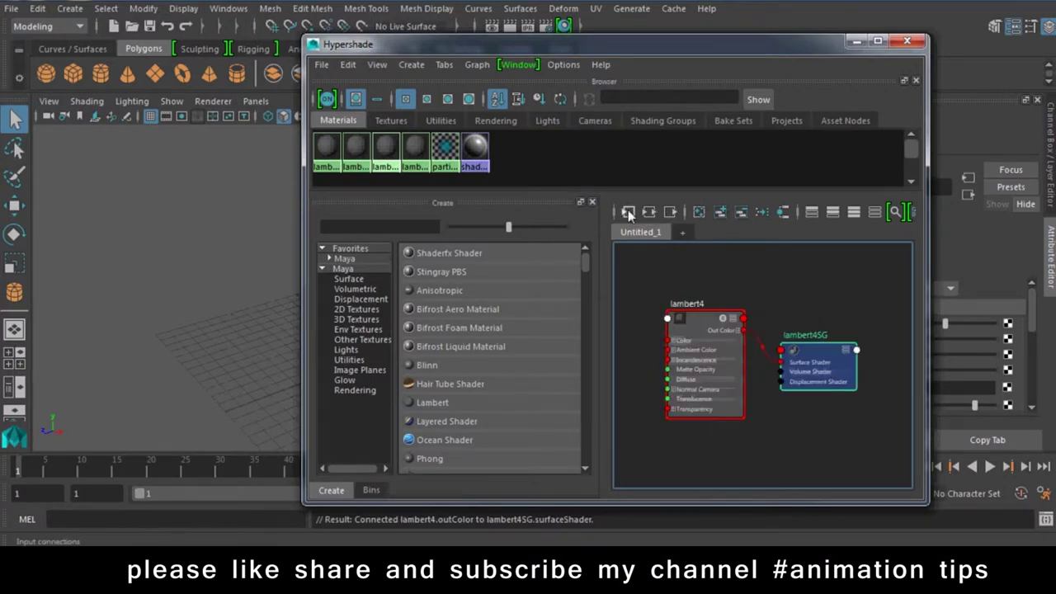
pyautogui.scroll(-2, 614, 211)
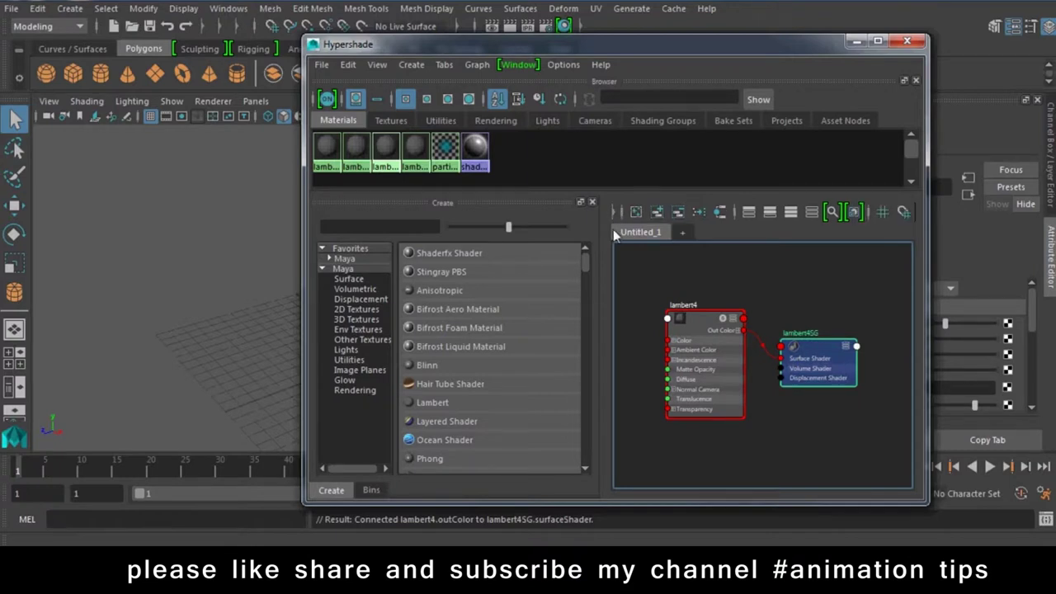
pyautogui.scroll(-2, 763, 433)
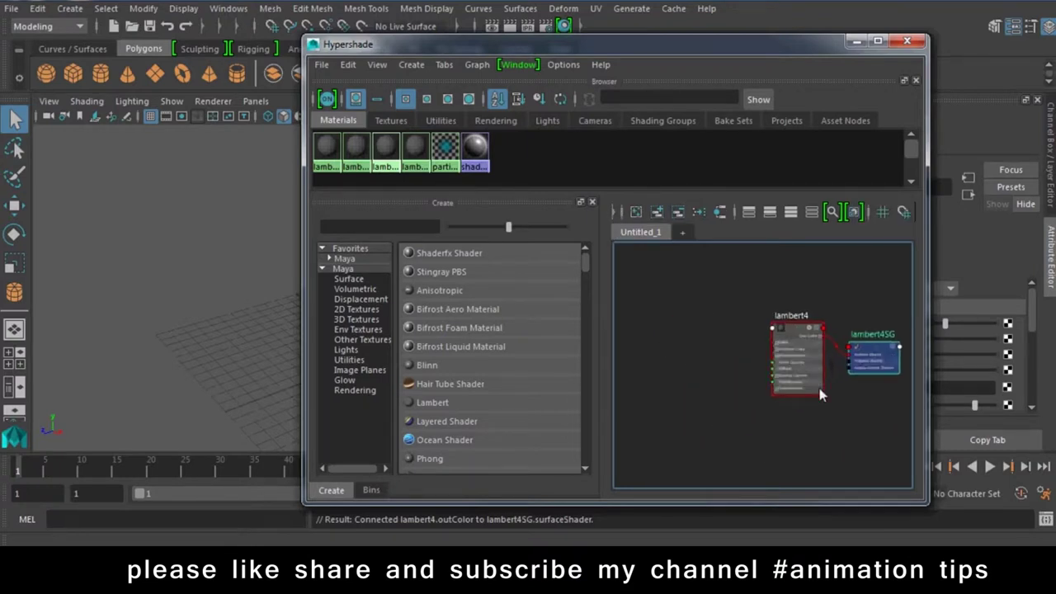
# Add lambert3 and lambert2 to the graph as standalone nodes
pyautogui.moveTo(385, 147); pyautogui.dragTo(700, 286, button='middle')
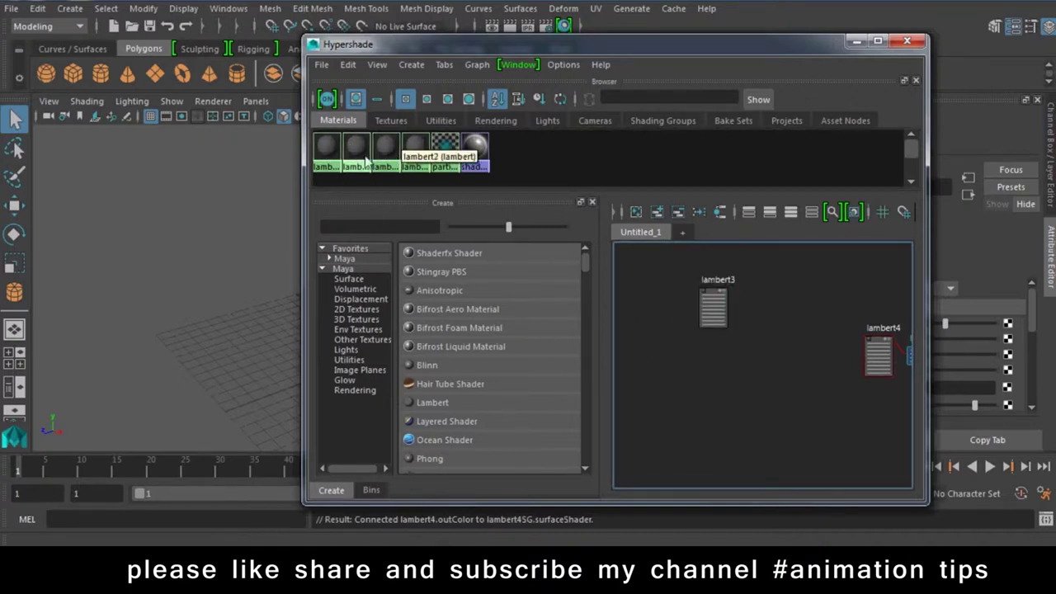
pyautogui.moveTo(716, 373); pyautogui.dragTo(724, 375, button='middle')
pyautogui.moveTo(764, 413); pyautogui.dragTo(716, 422, button='middle')
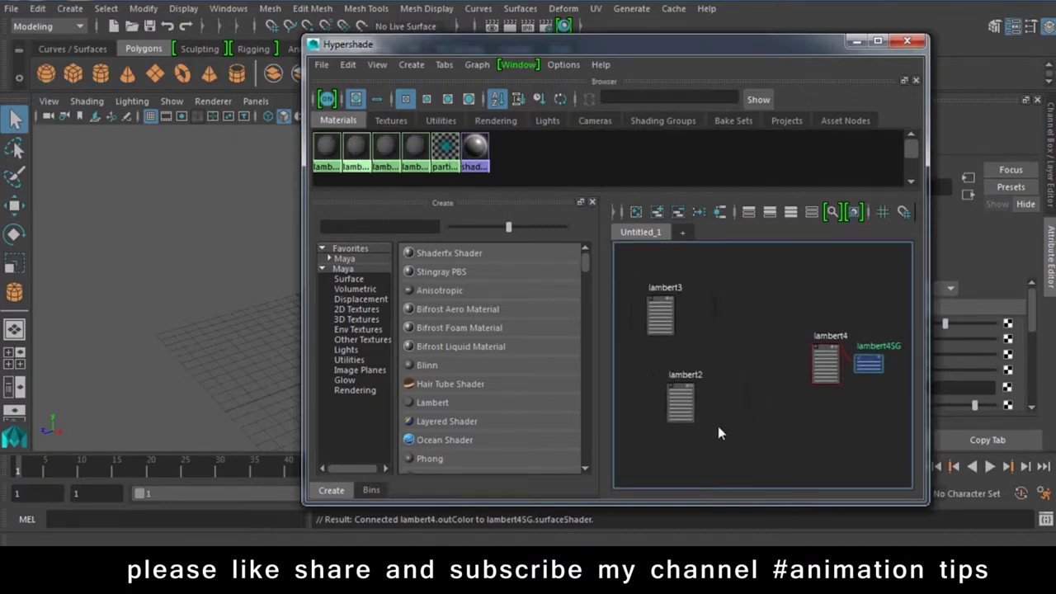
# Create a Condition node from the Maya Utilities list
pyautogui.click(360, 364)
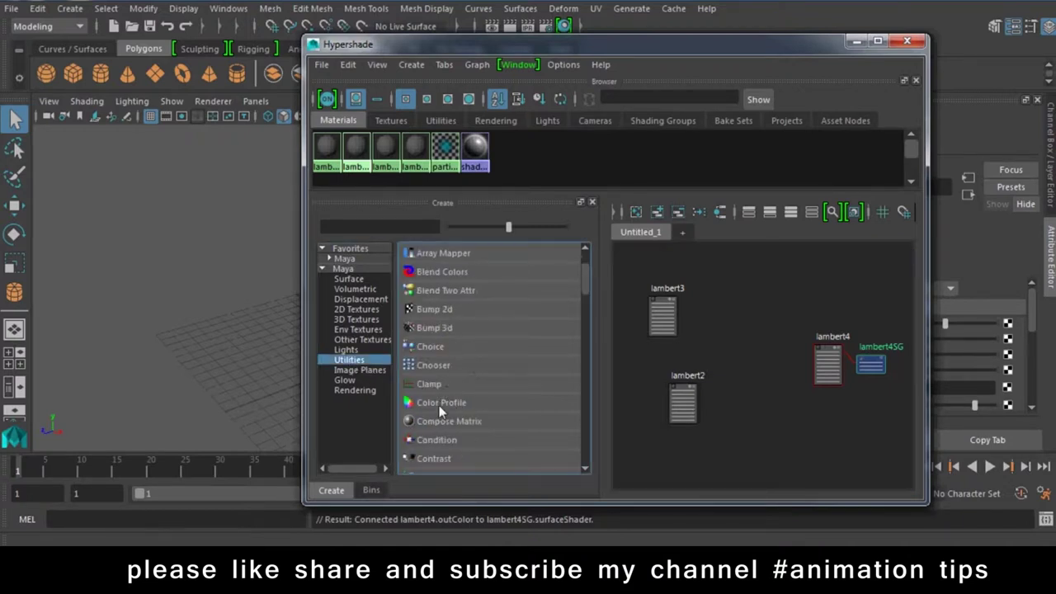
pyautogui.click(442, 439)
pyautogui.scroll(-2, 805, 389)
pyautogui.scroll(-1, 806, 389)
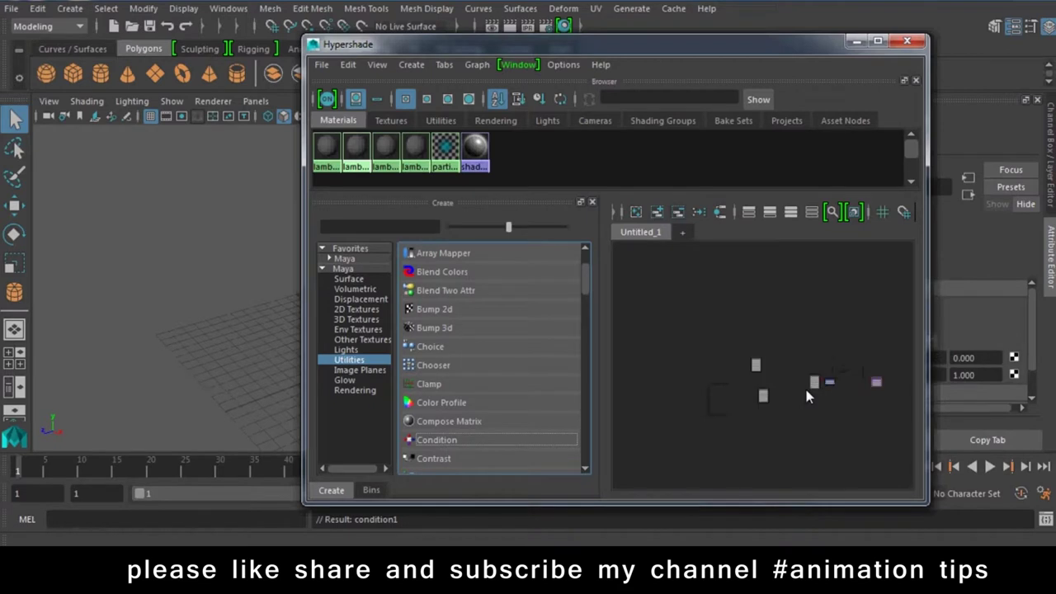
pyautogui.scroll(1, 825, 383)
# Arrange condition1 beside the Lamberts and reveal its attributes
pyautogui.moveTo(841, 382)
pyautogui.mouseDown()
pyautogui.moveTo(758, 358)
pyautogui.moveTo(665, 359)
pyautogui.mouseUp()
pyautogui.press('a')
pyautogui.moveTo(724, 395); pyautogui.dragTo(706, 391)
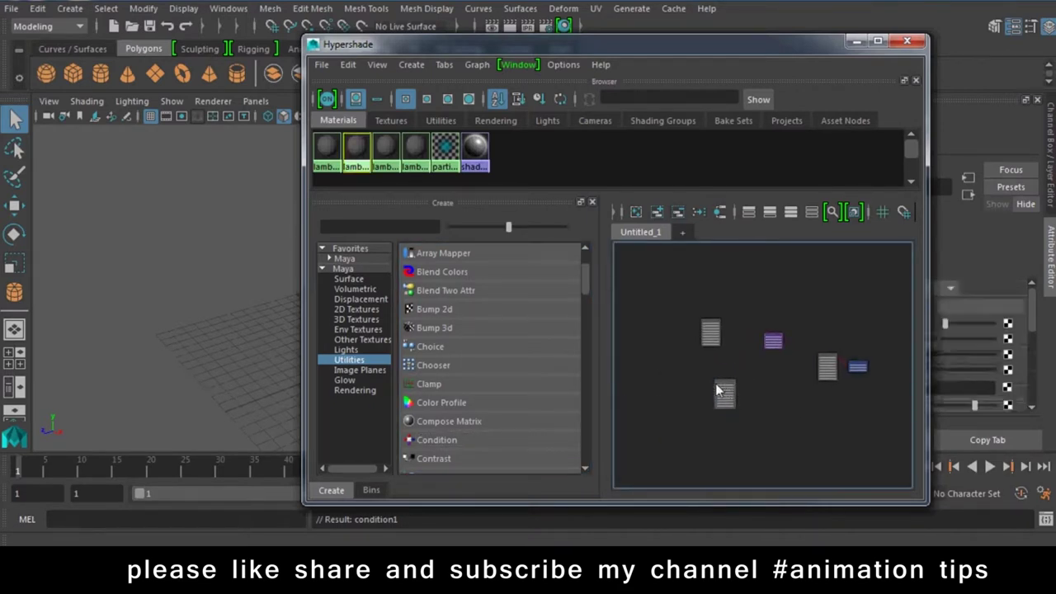
pyautogui.moveTo(773, 340); pyautogui.dragTo(761, 352)
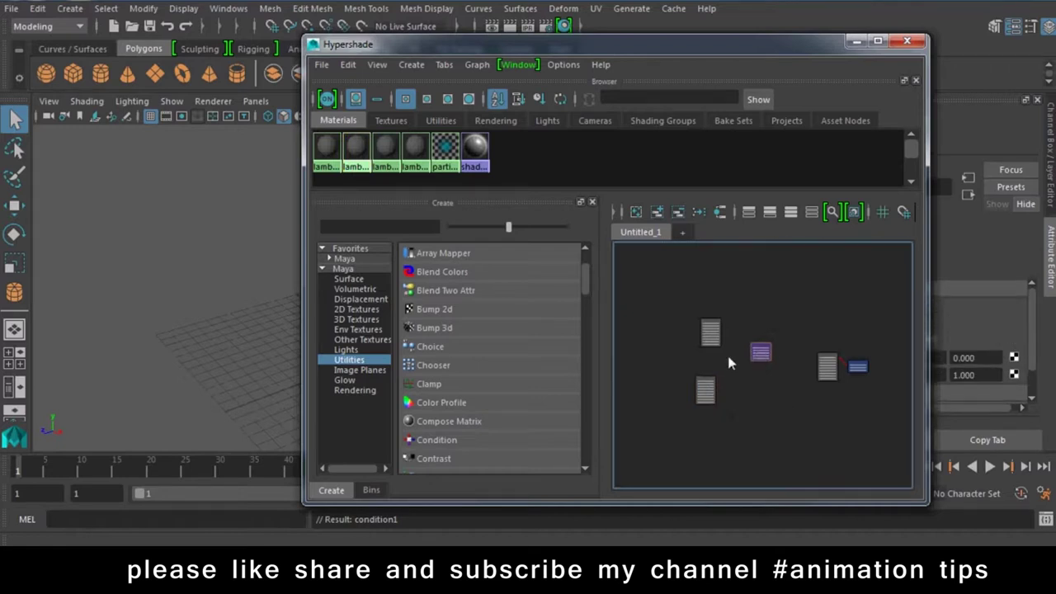
pyautogui.moveTo(700, 47); pyautogui.dragTo(408, 47)
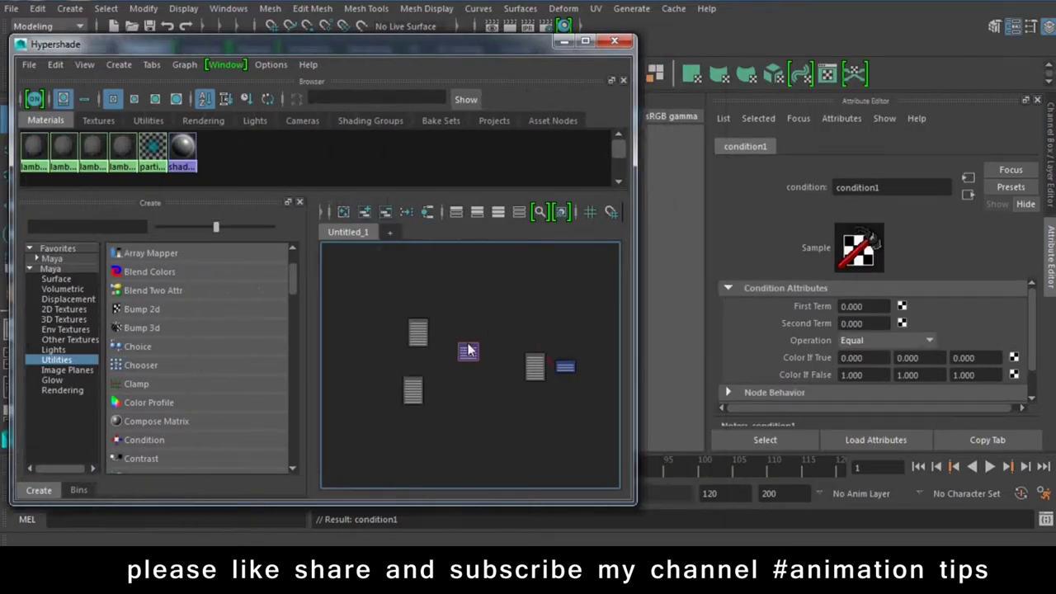
# Connect lambert3's color to condition1's colorIfTrue
pyautogui.moveTo(419, 329); pyautogui.dragTo(812, 362, button='middle')
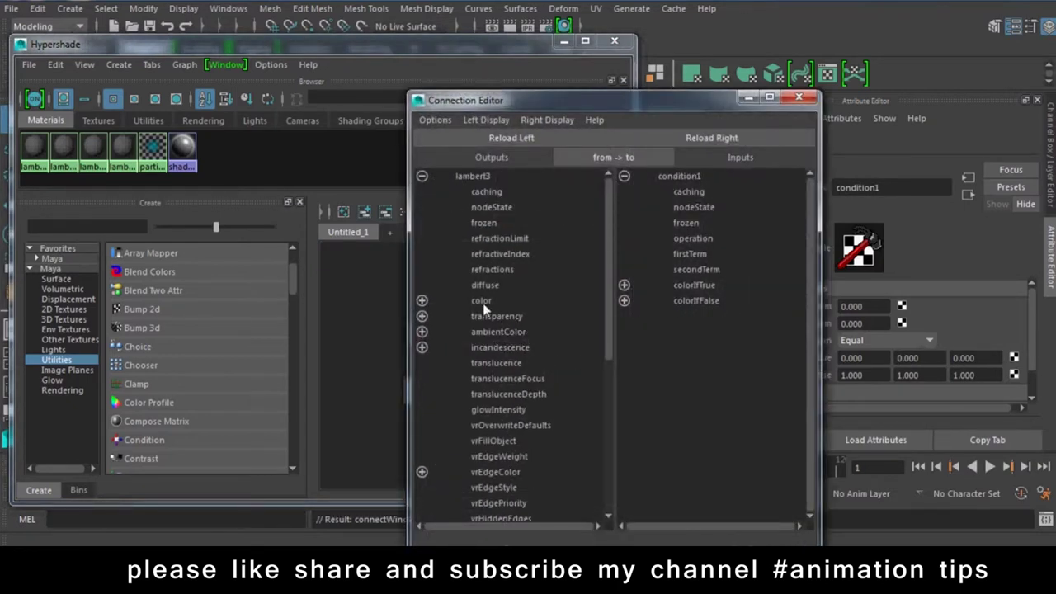
pyautogui.click(481, 301)
pyautogui.click(702, 286)
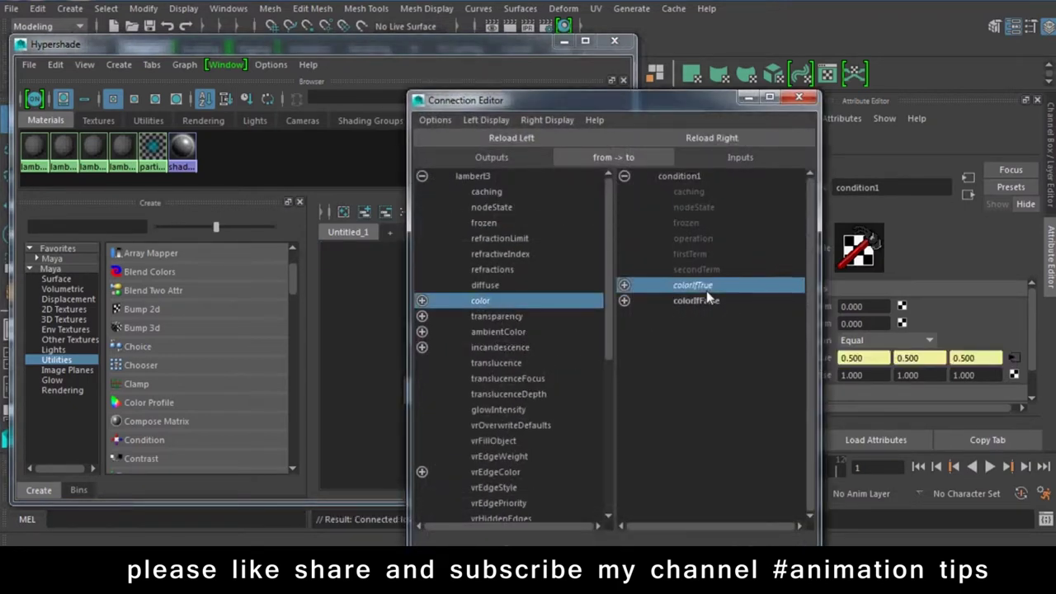
pyautogui.click(808, 102)
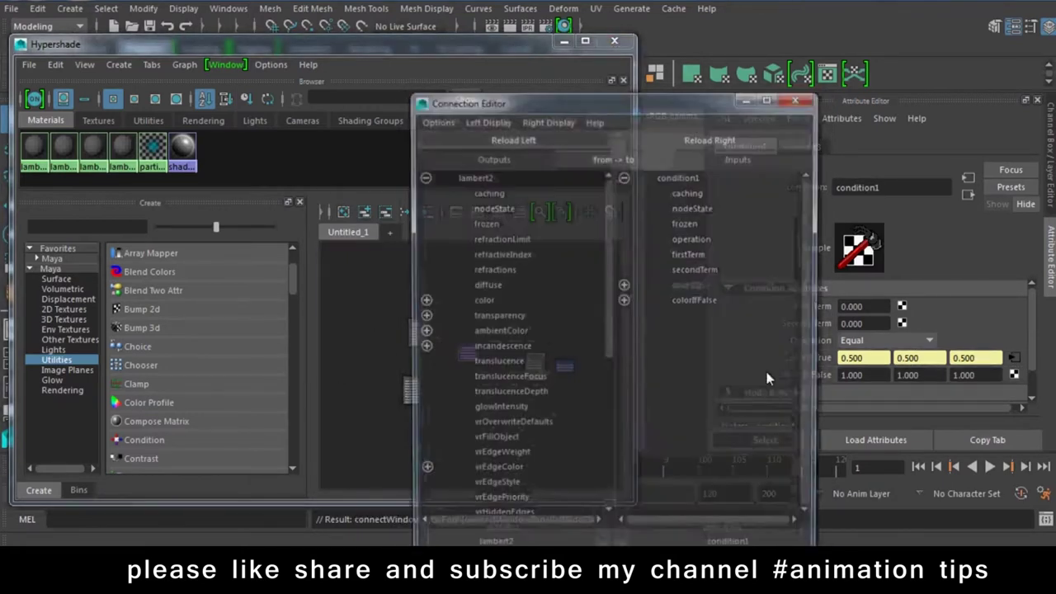
# Connect lambert2's color to condition1's colorIfFalse
pyautogui.click(459, 300)
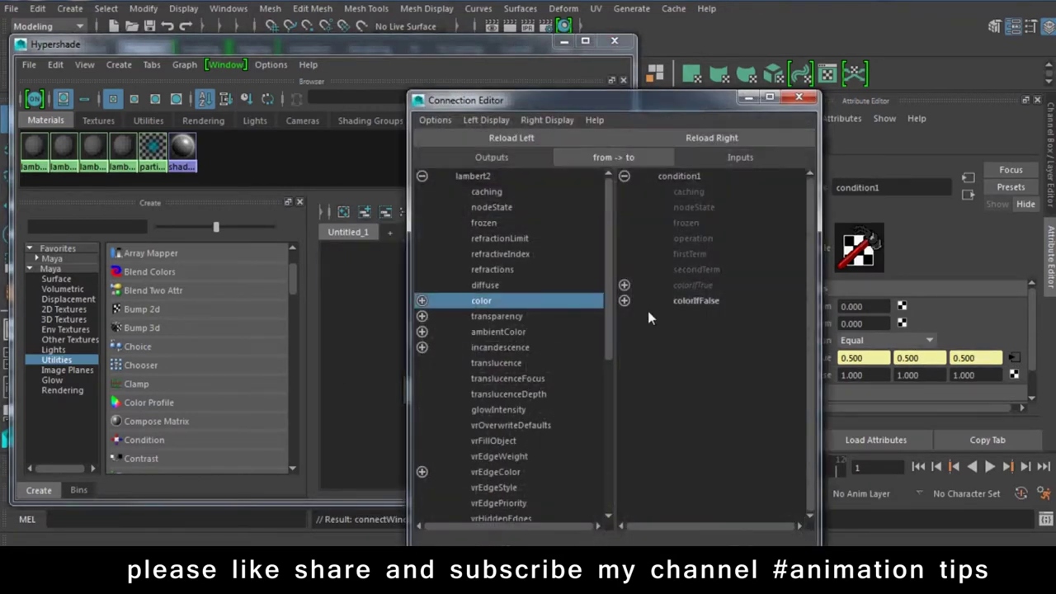
pyautogui.click(697, 300)
pyautogui.click(799, 98)
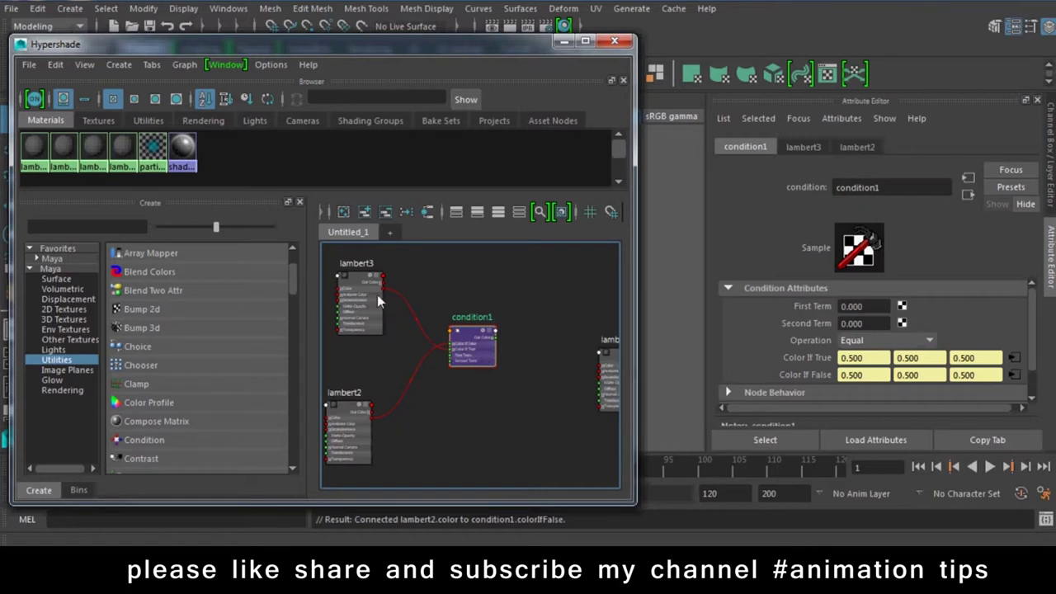
# Wire condition1's outColor into lambert4's color and move the Hypershade off the viewport
pyautogui.moveTo(505, 390); pyautogui.dragTo(458, 400, button='middle')
pyautogui.moveTo(422, 346); pyautogui.dragTo(468, 384)
pyautogui.click(569, 364)
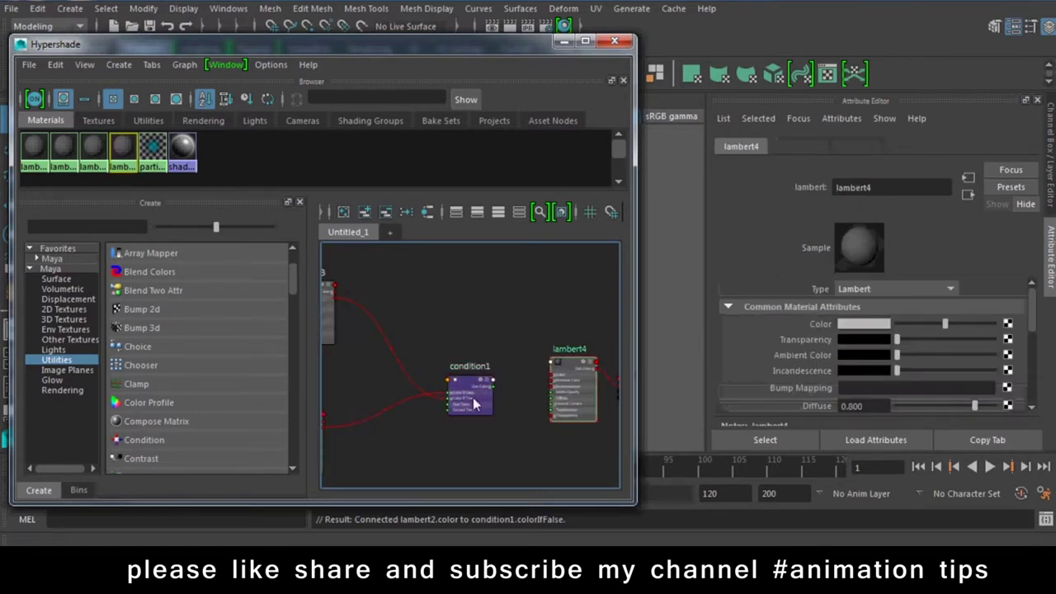
pyautogui.moveTo(469, 387); pyautogui.dragTo(811, 329, button='middle')
pyautogui.press('a')
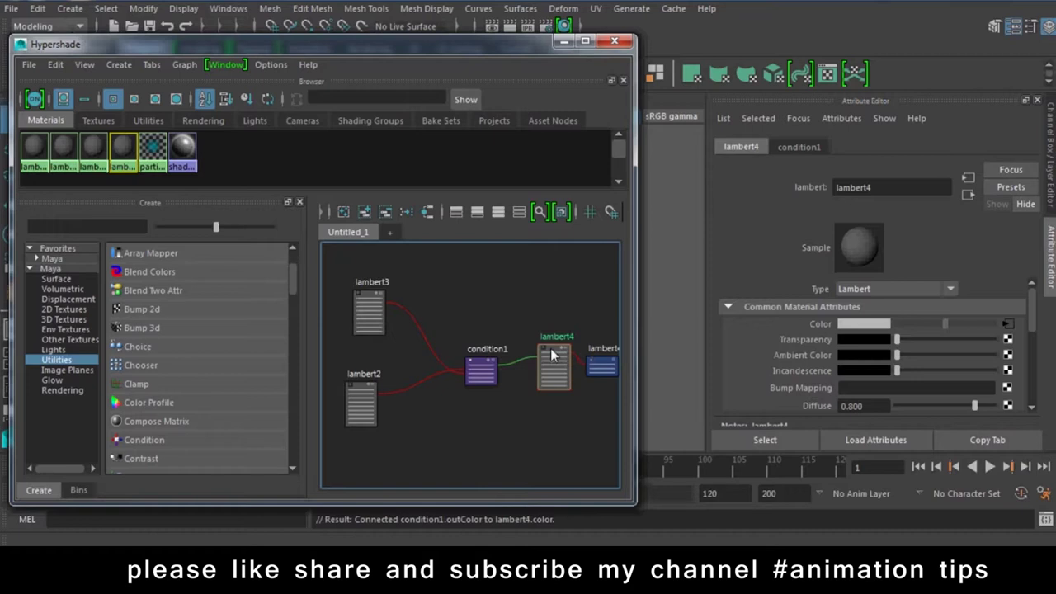
pyautogui.moveTo(437, 44); pyautogui.dragTo(849, 114)
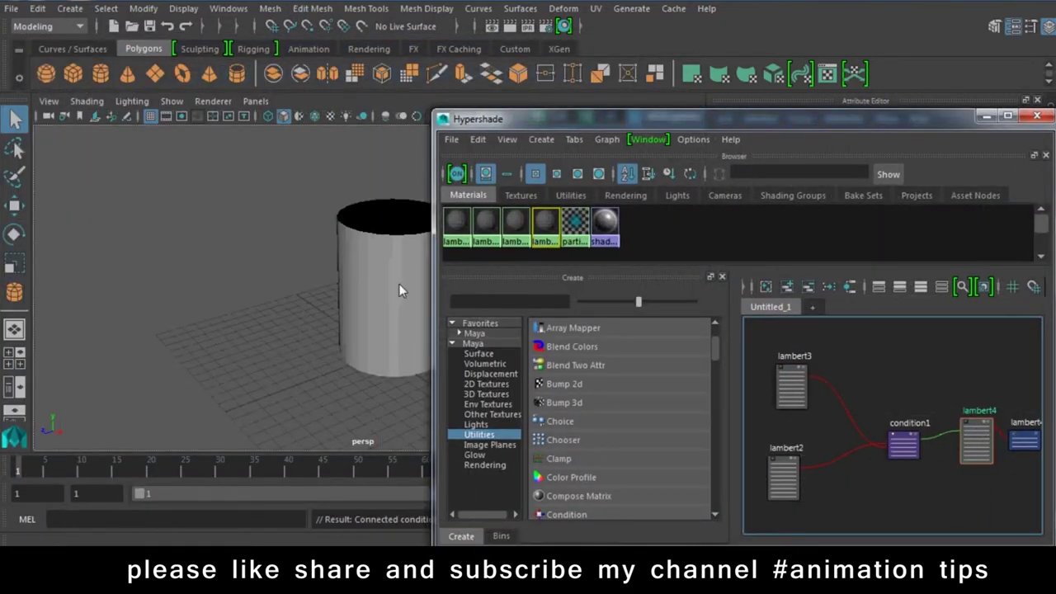
# Test-render the cylinder, then set lambert3's colour to dark green
pyautogui.click(503, 26)
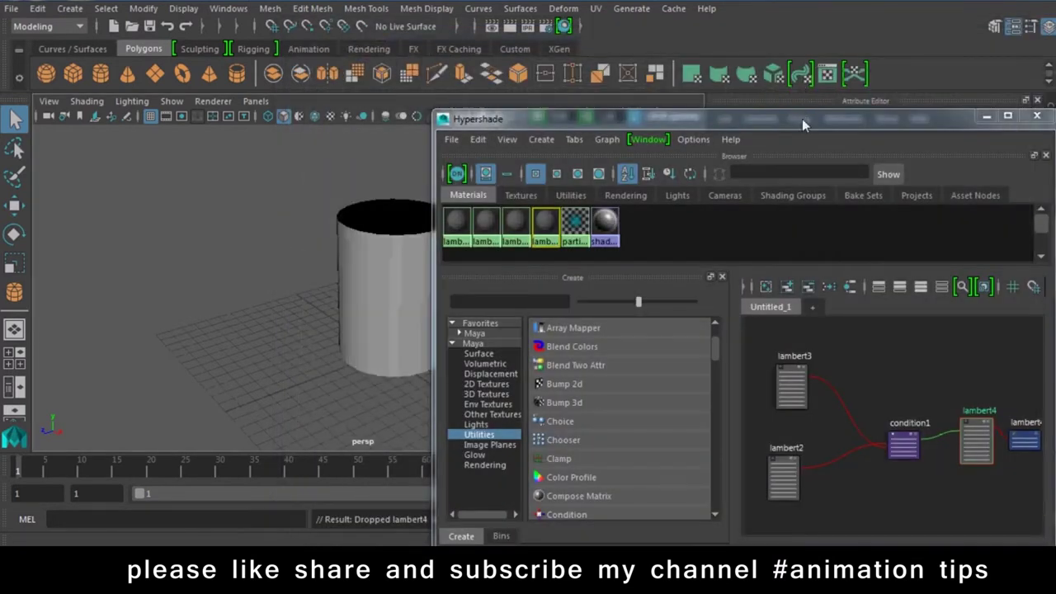
pyautogui.moveTo(802, 119); pyautogui.dragTo(338, 77)
pyautogui.click(329, 327)
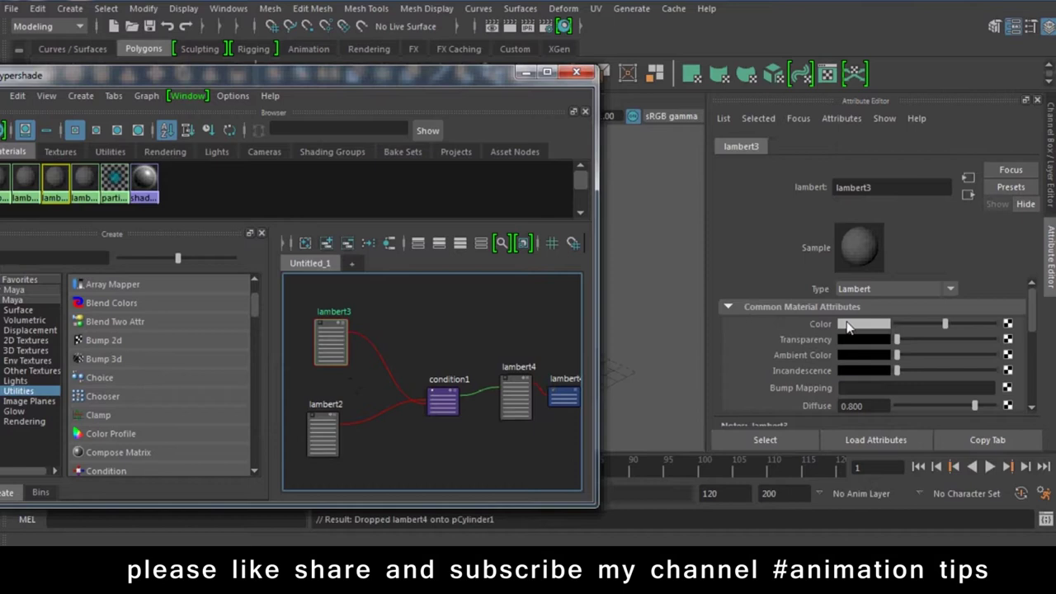
pyautogui.click(849, 324)
pyautogui.moveTo(382, 368)
pyautogui.mouseDown()
pyautogui.moveTo(420, 436)
pyautogui.moveTo(427, 417)
pyautogui.mouseUp()
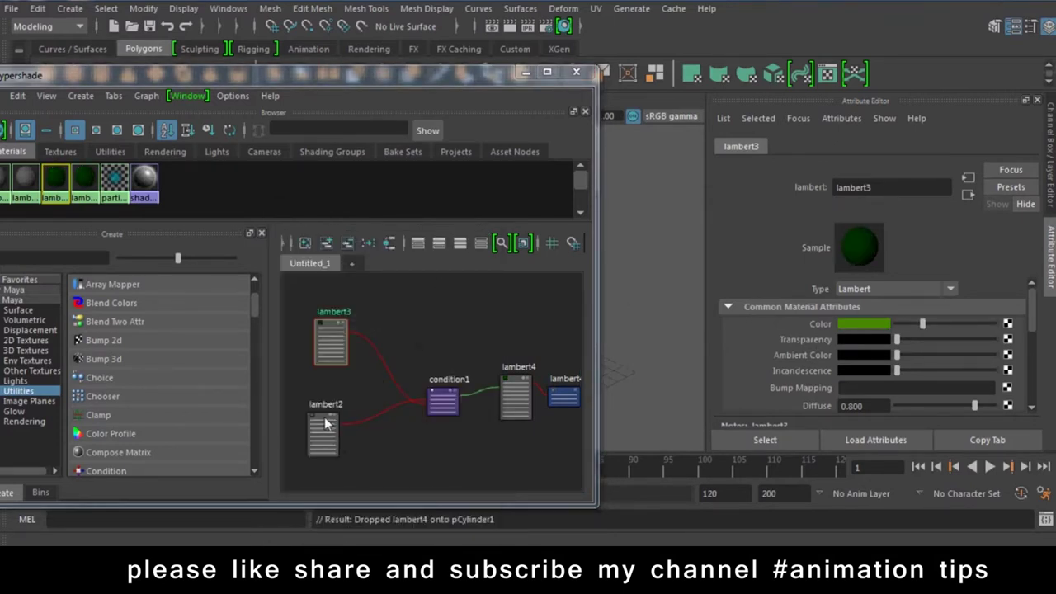
# Set lambert2's colour to dark red
pyautogui.click(326, 423)
pyautogui.click(862, 324)
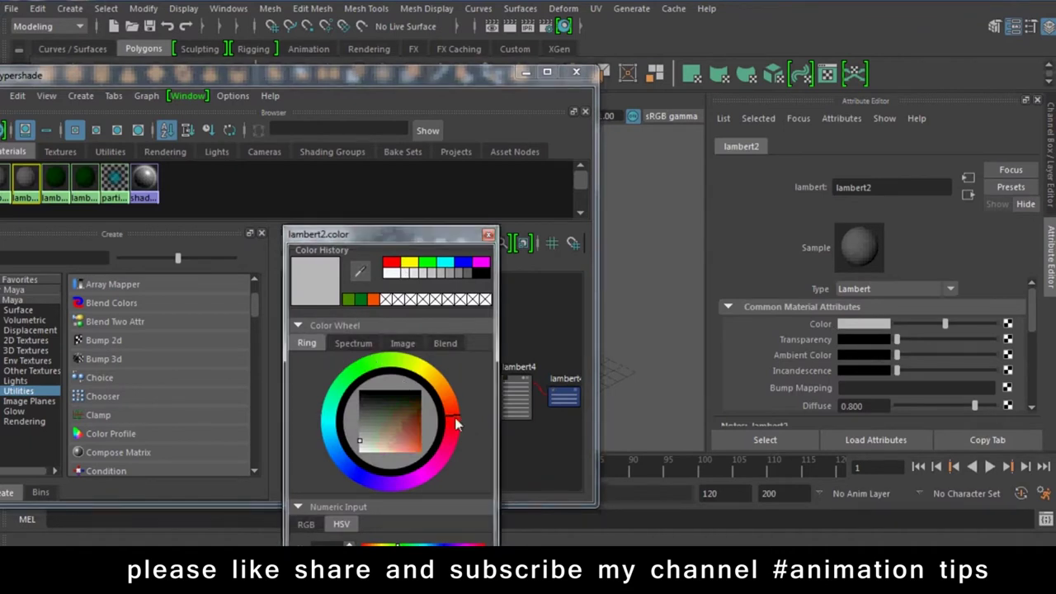
pyautogui.moveTo(406, 421); pyautogui.dragTo(426, 412)
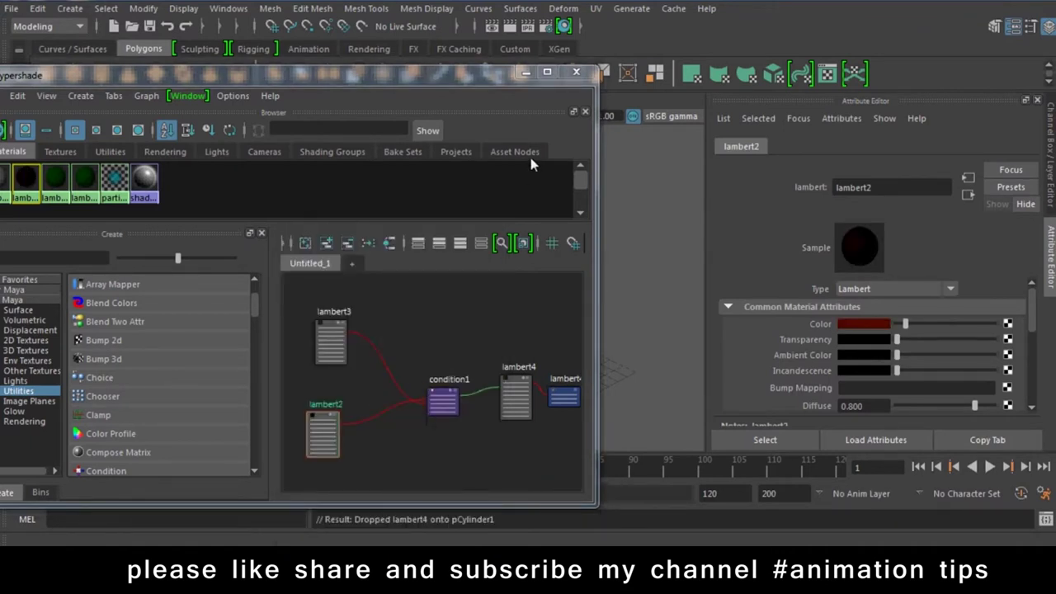
pyautogui.moveTo(402, 72)
pyautogui.mouseDown()
pyautogui.moveTo(483, 118)
pyautogui.moveTo(873, 97)
pyautogui.mouseUp()
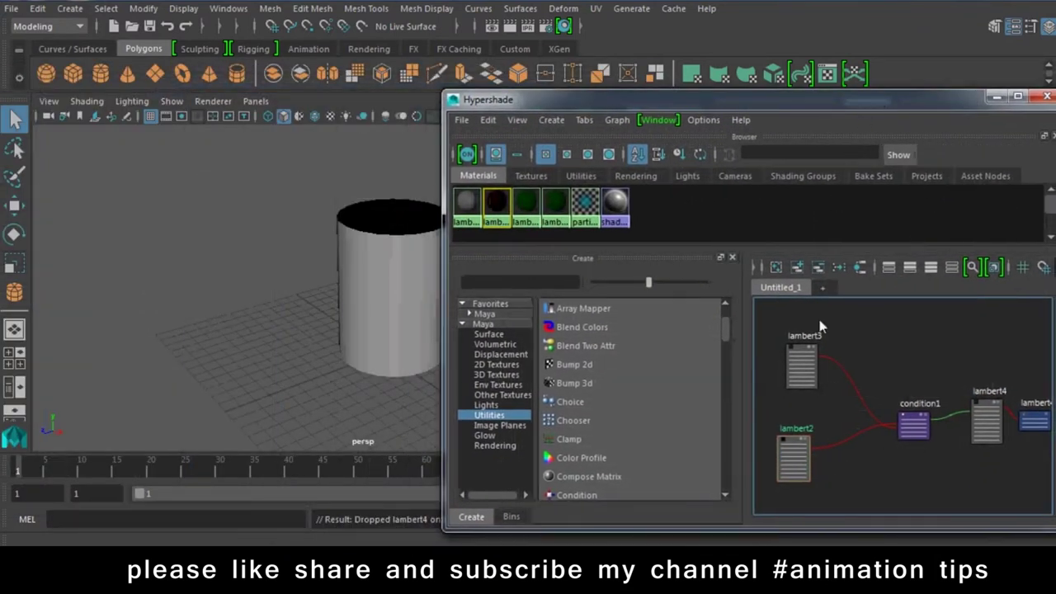
pyautogui.click(515, 30)
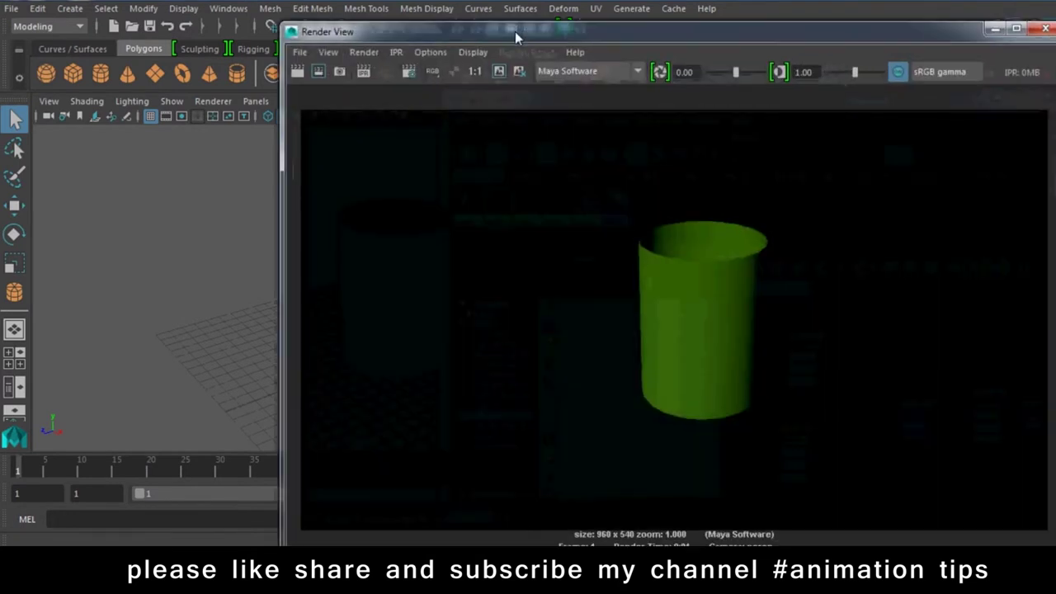
pyautogui.click(996, 31)
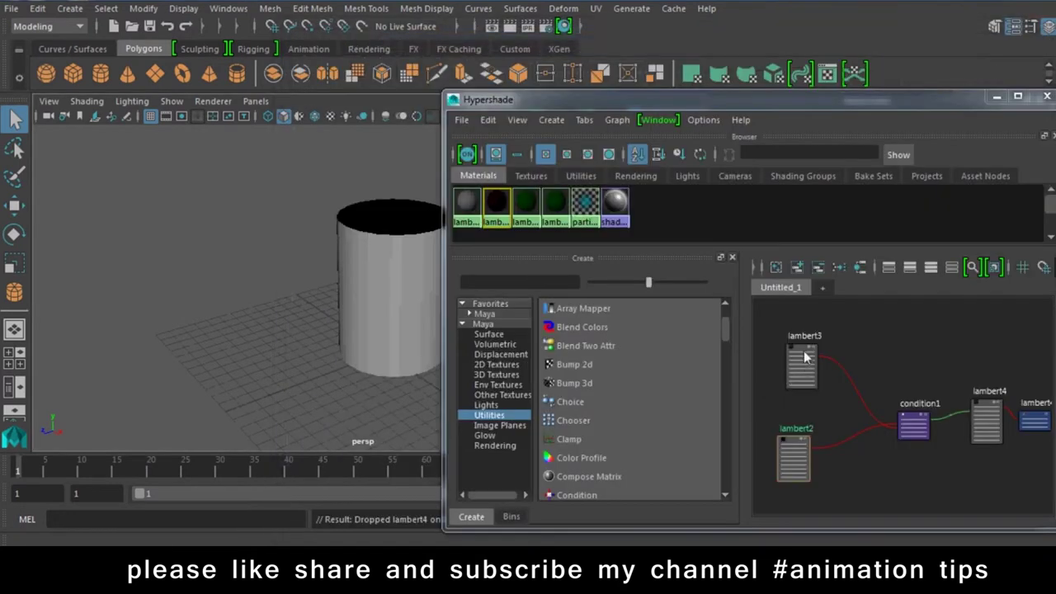
pyautogui.click(794, 437)
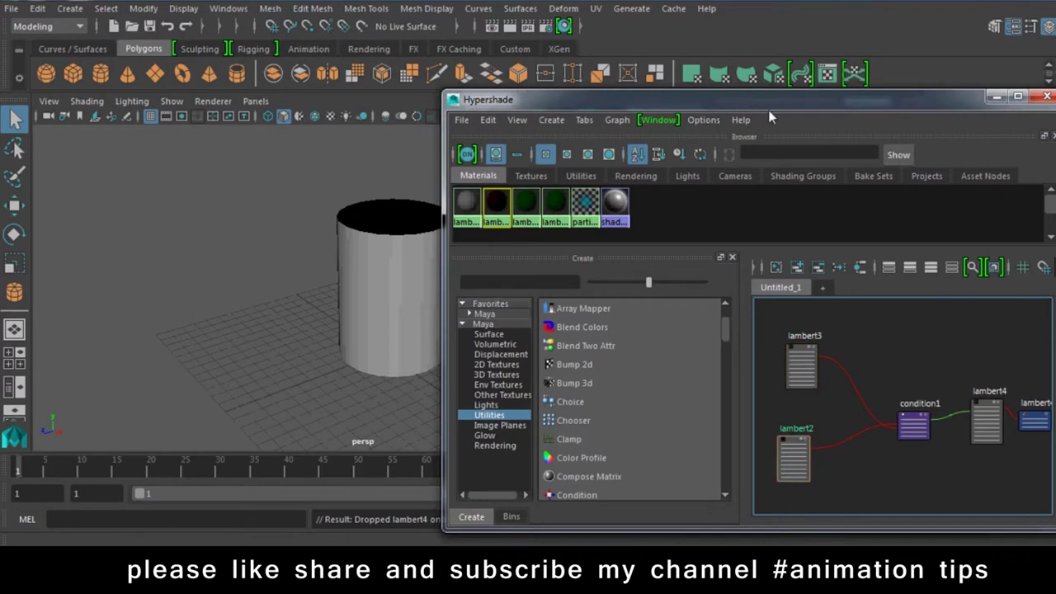
pyautogui.moveTo(769, 112); pyautogui.dragTo(540, 37)
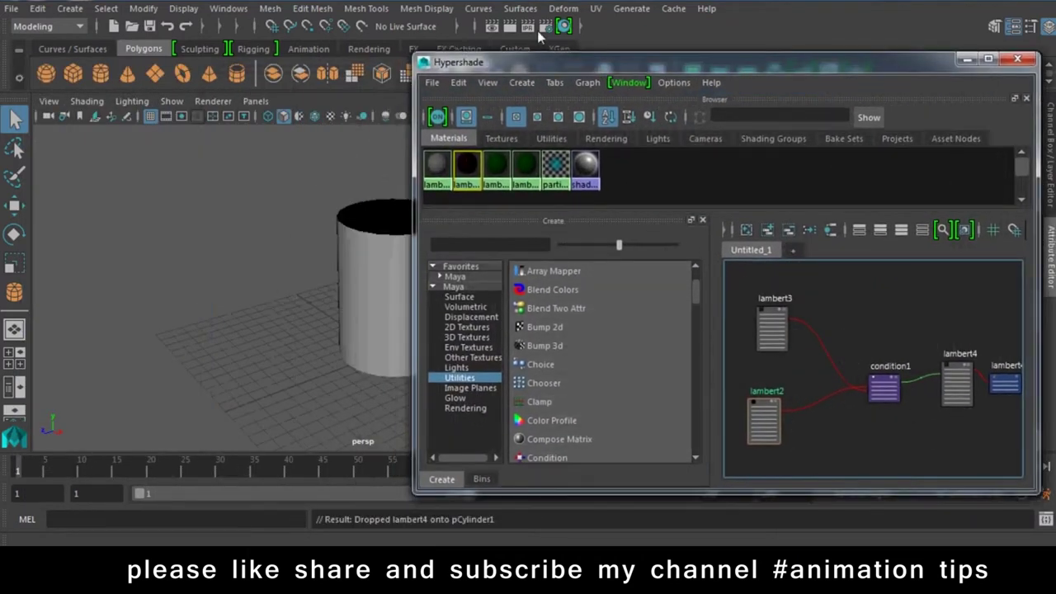
pyautogui.click(510, 26)
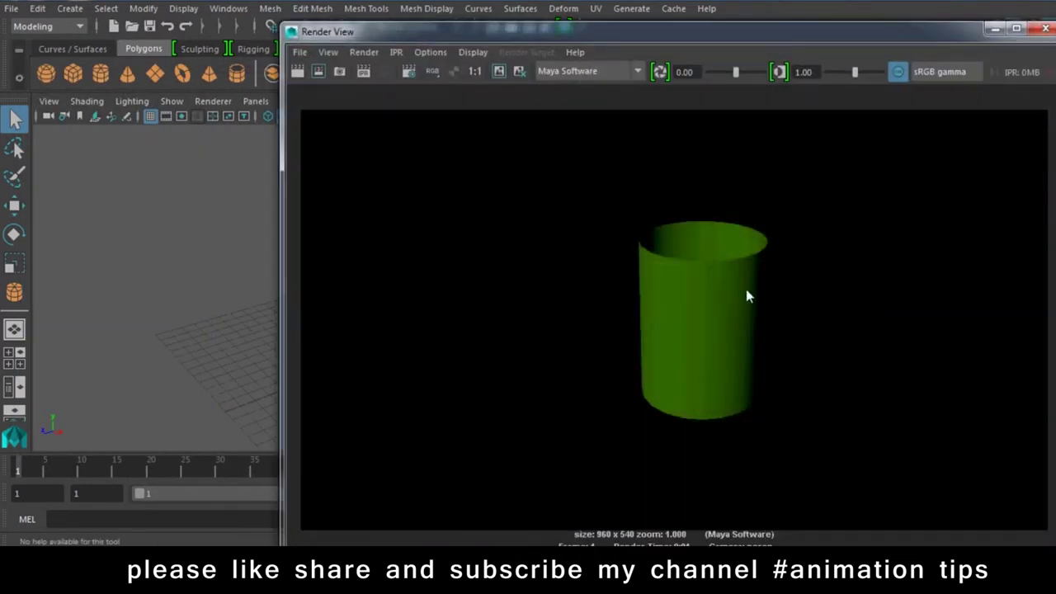
pyautogui.click(1044, 30)
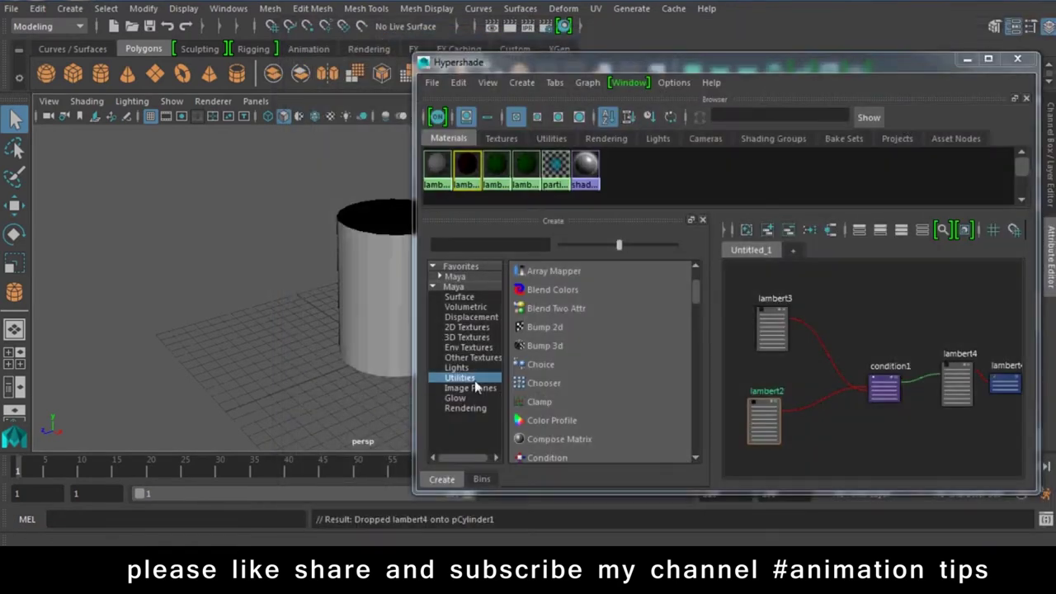
# Add a Sampler Info node from the Utilities list to the graph
pyautogui.scroll(-2, 557, 416)
pyautogui.scroll(-1, 563, 410)
pyautogui.scroll(-2, 563, 409)
pyautogui.scroll(-1, 564, 407)
pyautogui.scroll(-2, 564, 408)
pyautogui.scroll(-1, 564, 405)
pyautogui.scroll(-2, 567, 401)
pyautogui.scroll(-2, 567, 401)
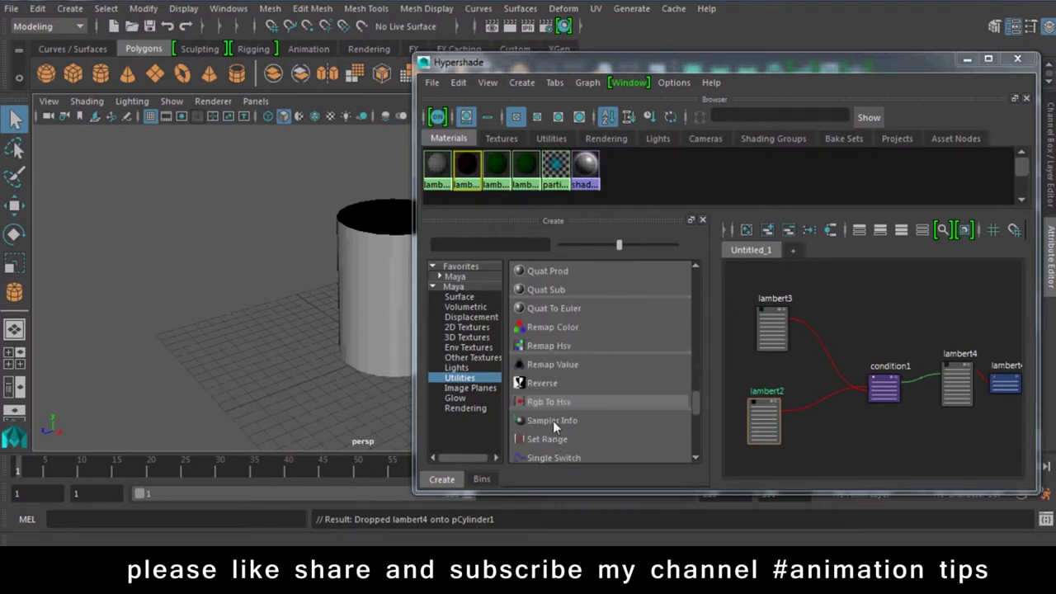
pyautogui.click(552, 421)
pyautogui.click(884, 445)
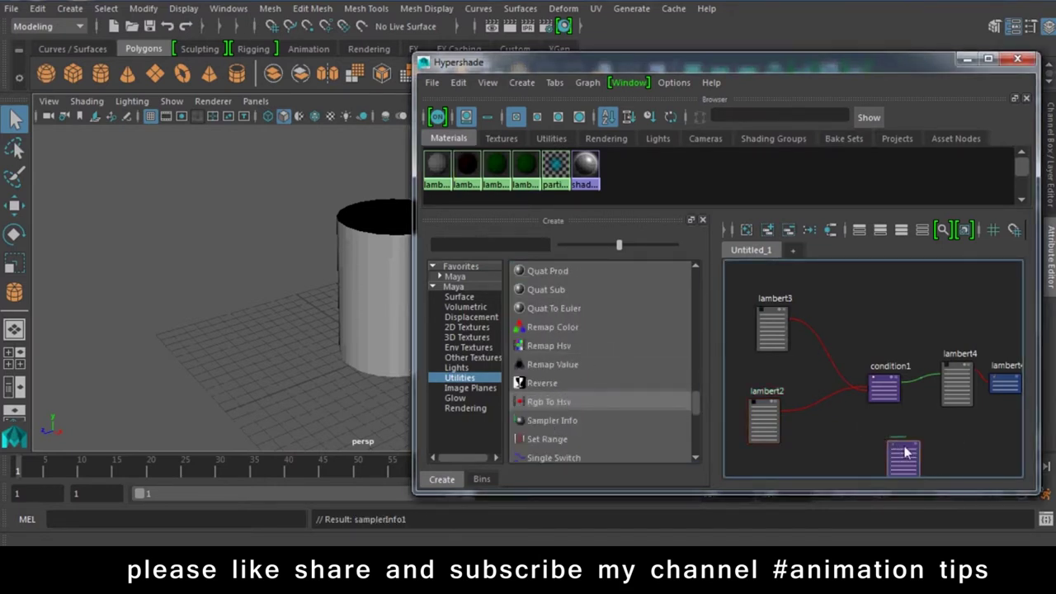
# Position samplerInfo1 below condition1 and select condition1
pyautogui.moveTo(838, 53); pyautogui.dragTo(835, 50)
pyautogui.moveTo(737, 63); pyautogui.dragTo(484, 30)
pyautogui.click(635, 356)
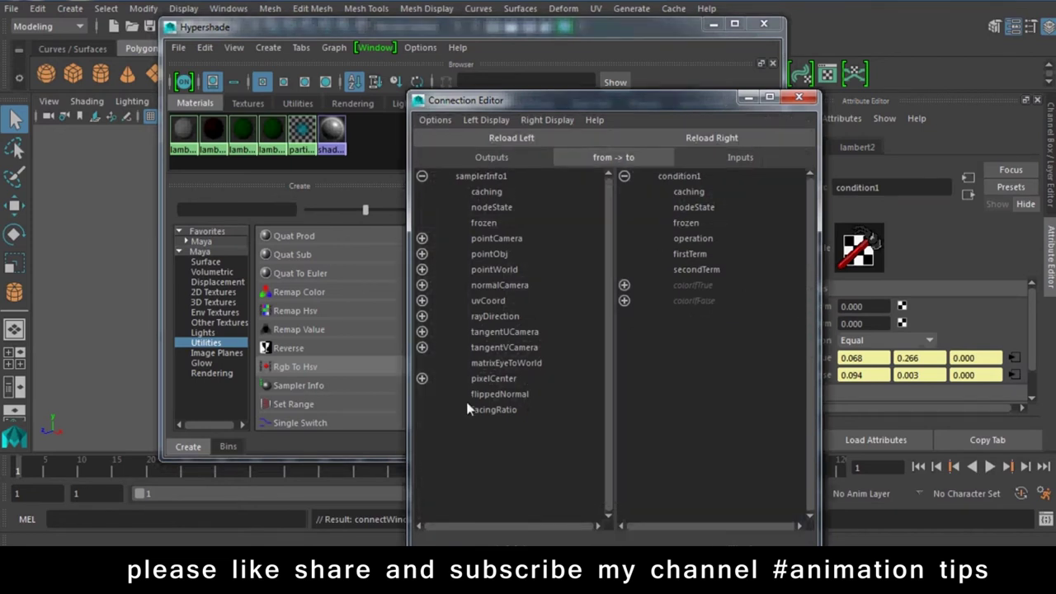
# Connect samplerInfo1's flippedNormal to condition1's firstTerm and close the editors
pyautogui.click(499, 395)
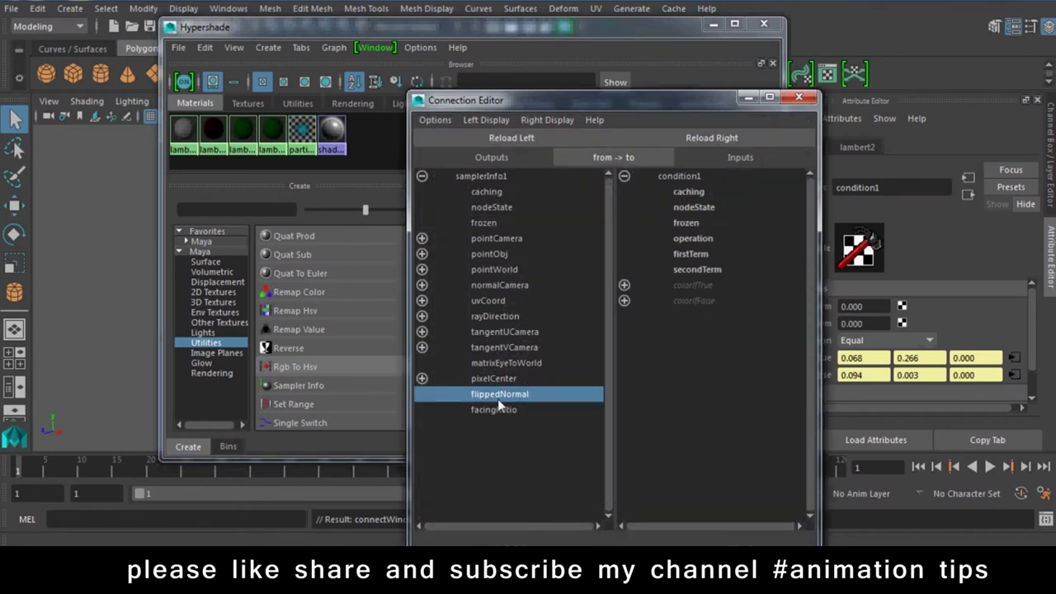
pyautogui.click(691, 257)
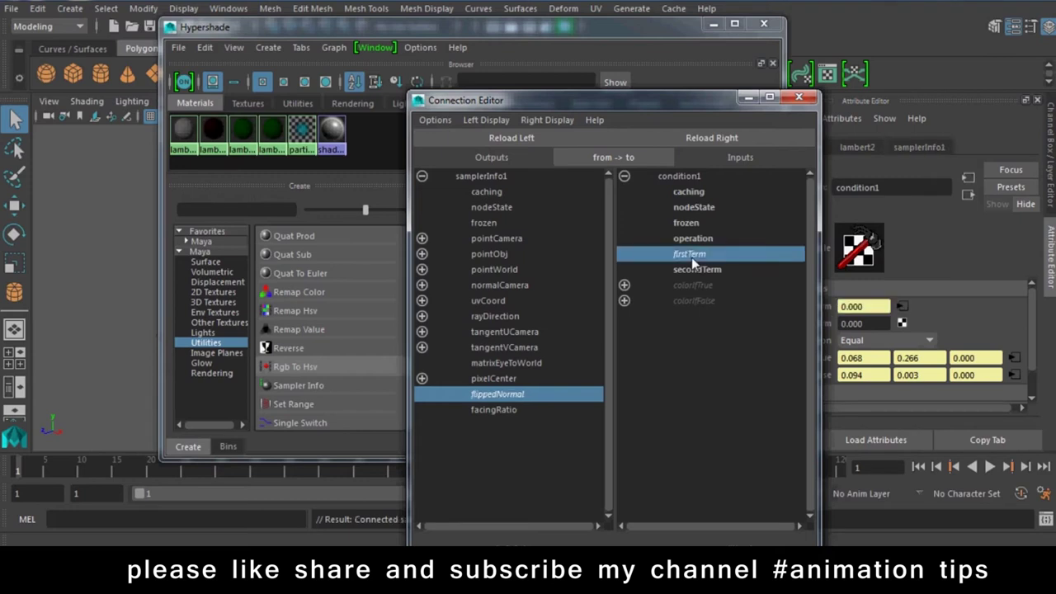
pyautogui.click(799, 97)
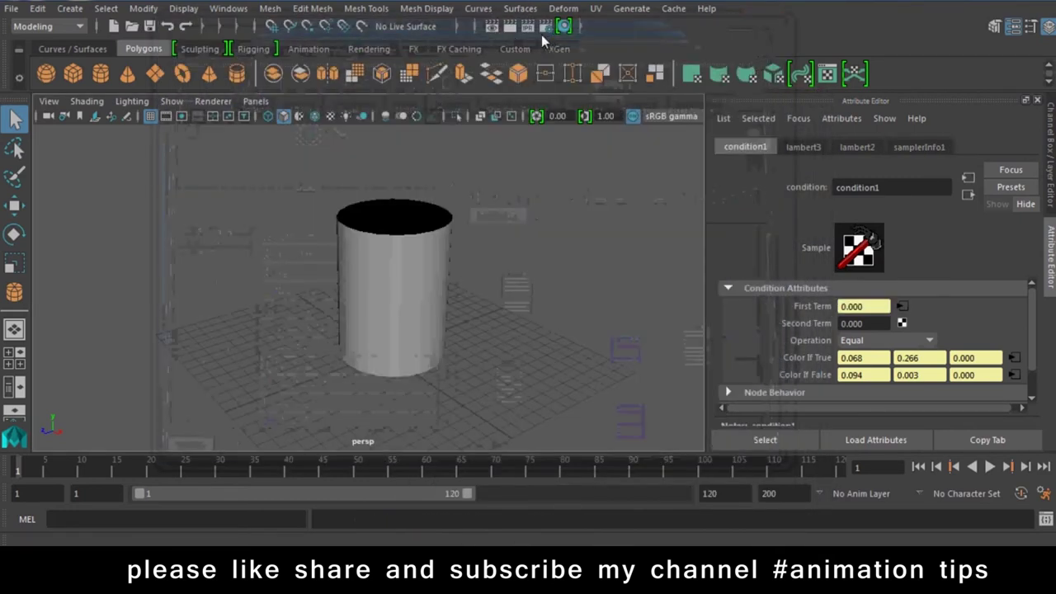
# Render the cylinder again to confirm green outer walls and a dark red interior
pyautogui.click(511, 26)
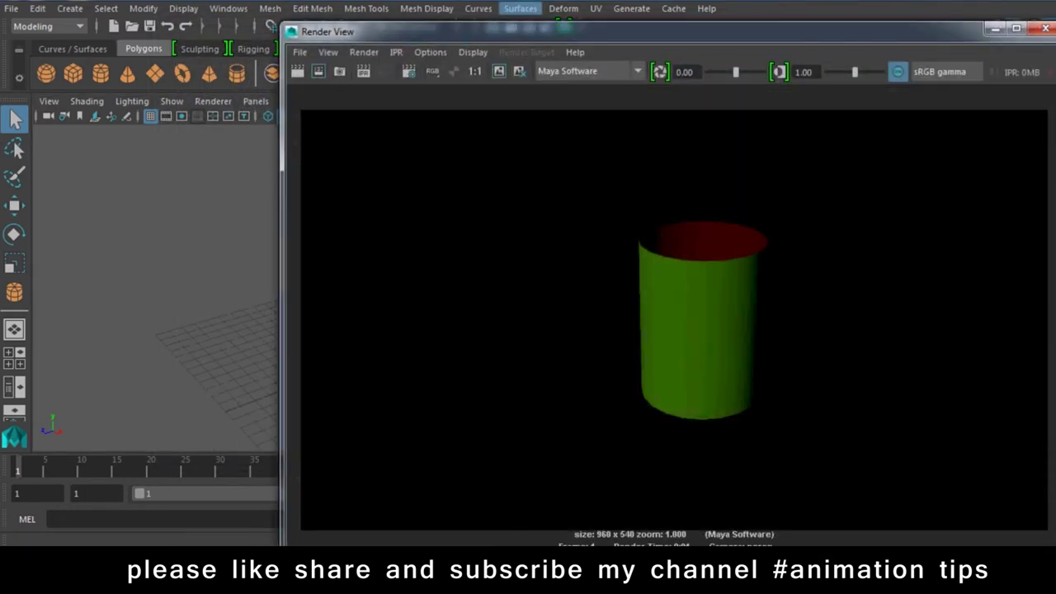
pyautogui.click(1045, 28)
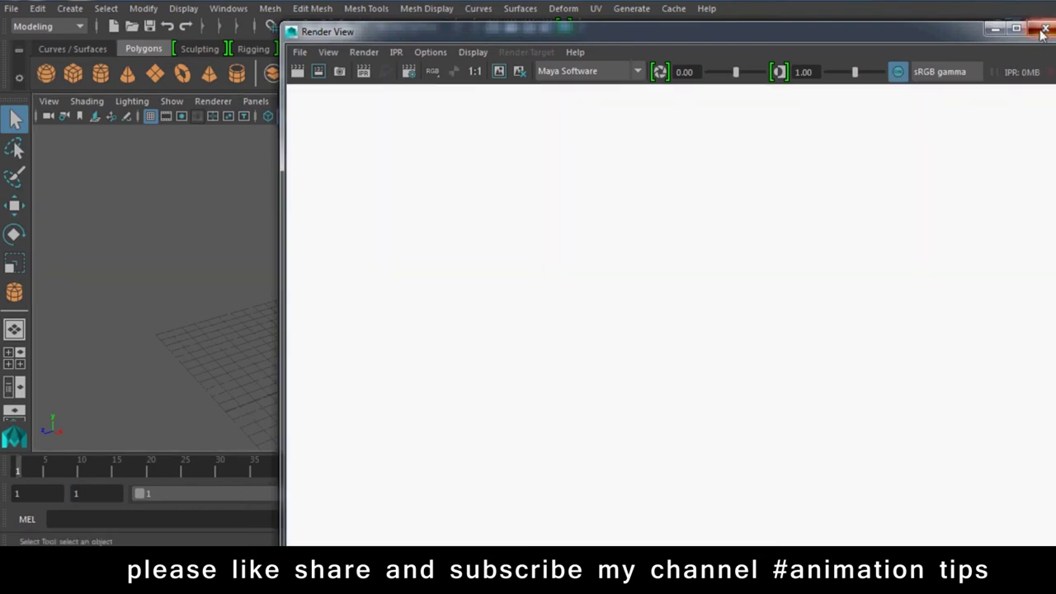
pyautogui.click(505, 28)
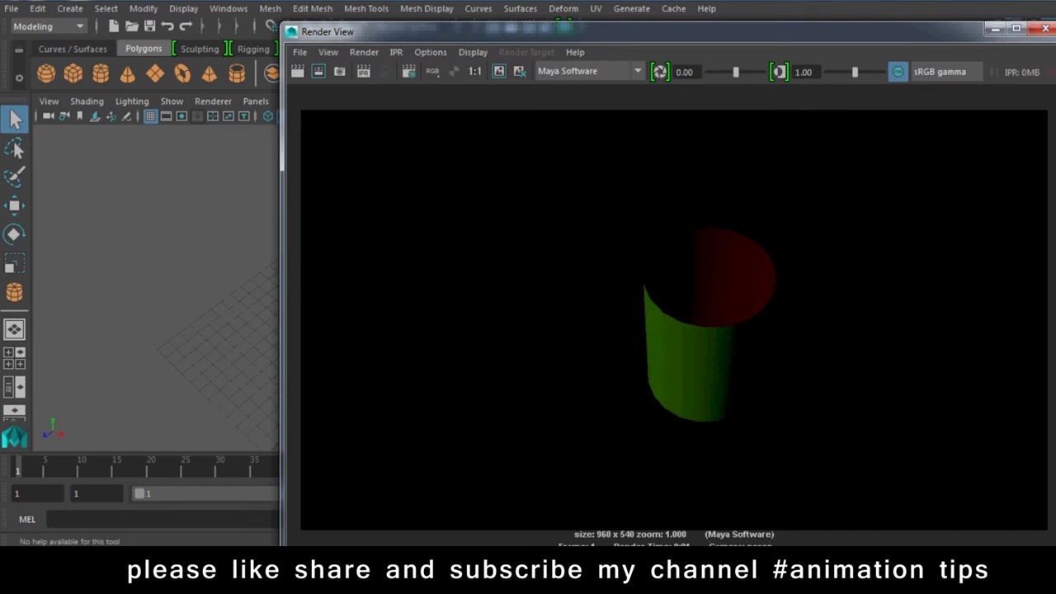
pyautogui.click(923, 463)
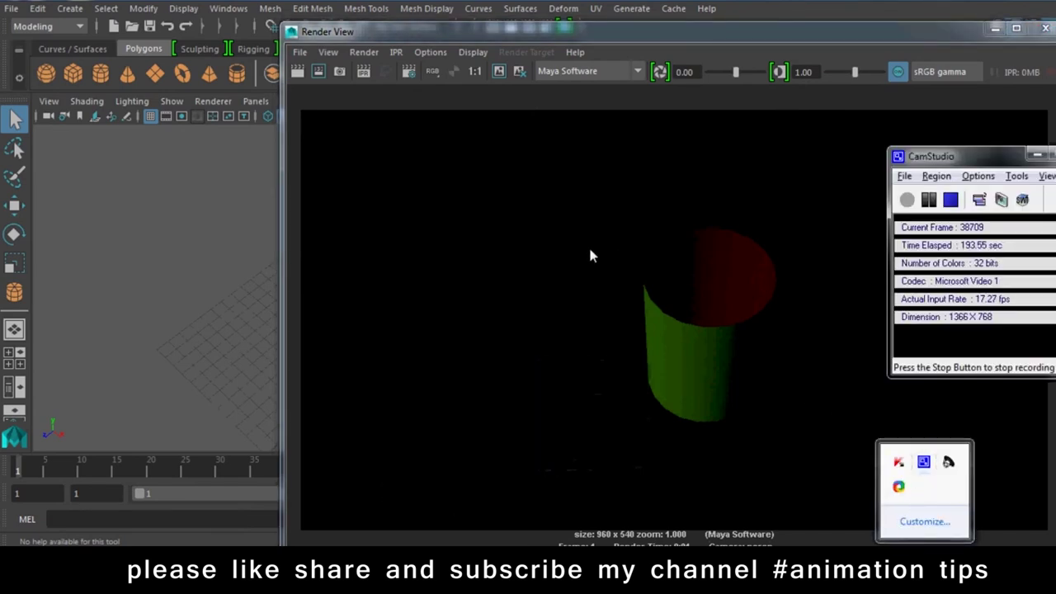